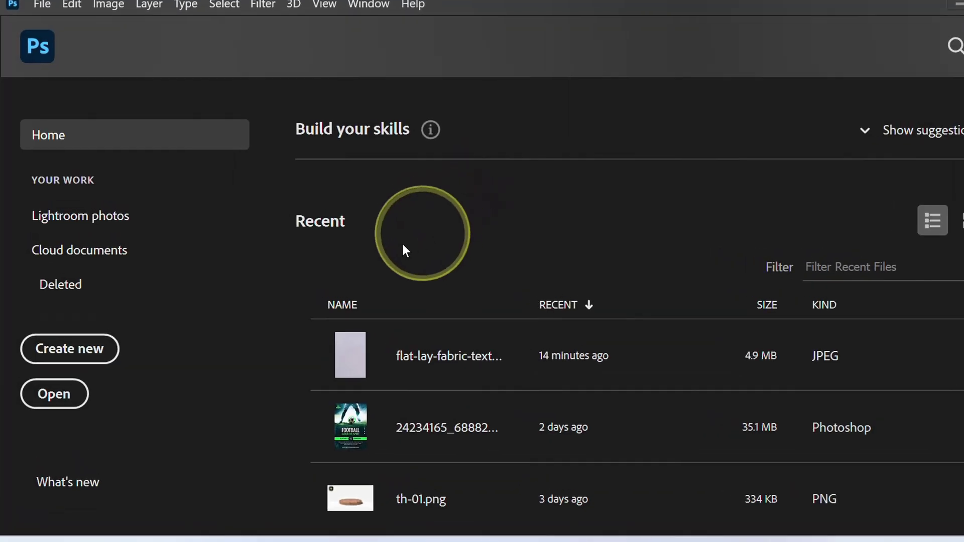
Create a blank 5000 × 3000 px document from the recent custom preset
{"action": "left_click", "coordinate": [90, 413]}
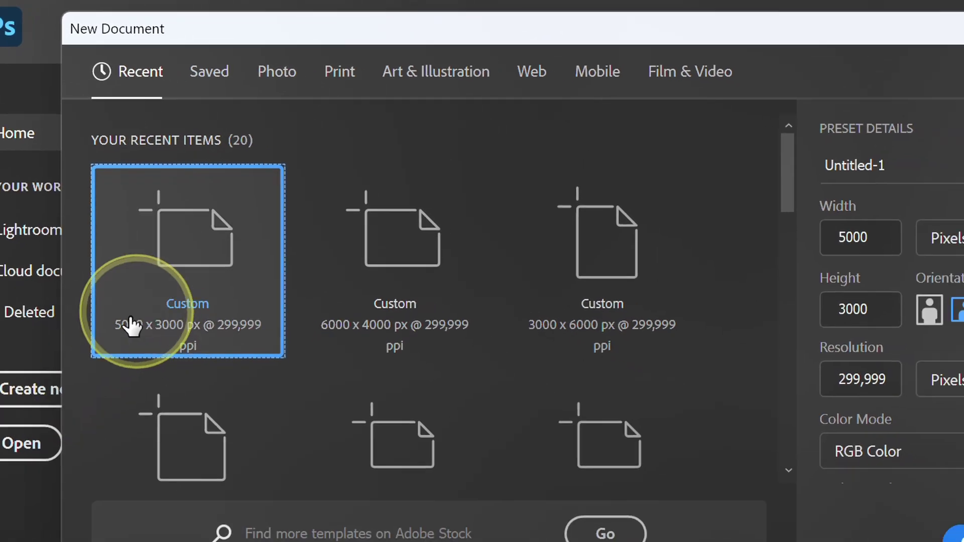
{"action": "left_click", "coordinate": [175, 260]}
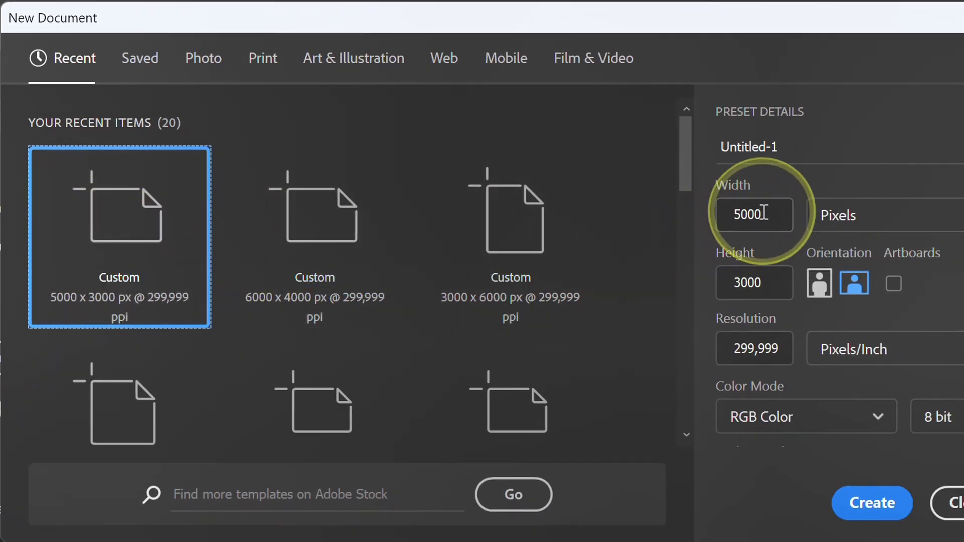
{"action": "left_click", "coordinate": [763, 212]}
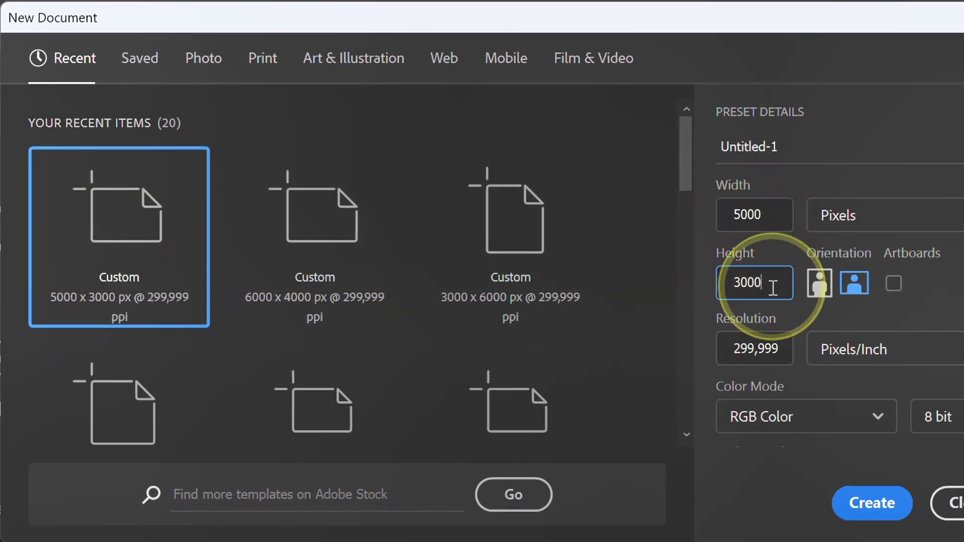
{"action": "left_click", "coordinate": [869, 504]}
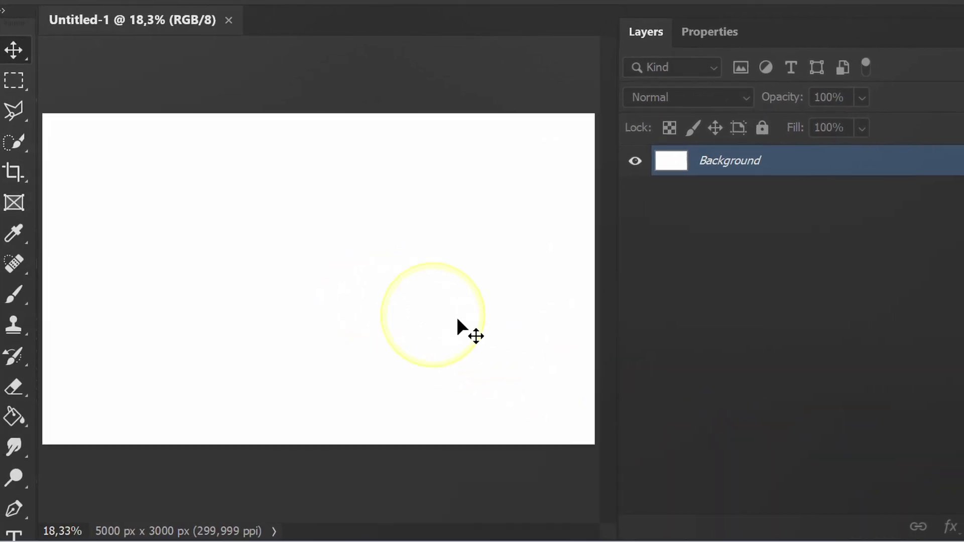
Add a Solid Color fill layer, then bring up a Google search in Chrome
{"action": "left_click", "coordinate": [828, 519]}
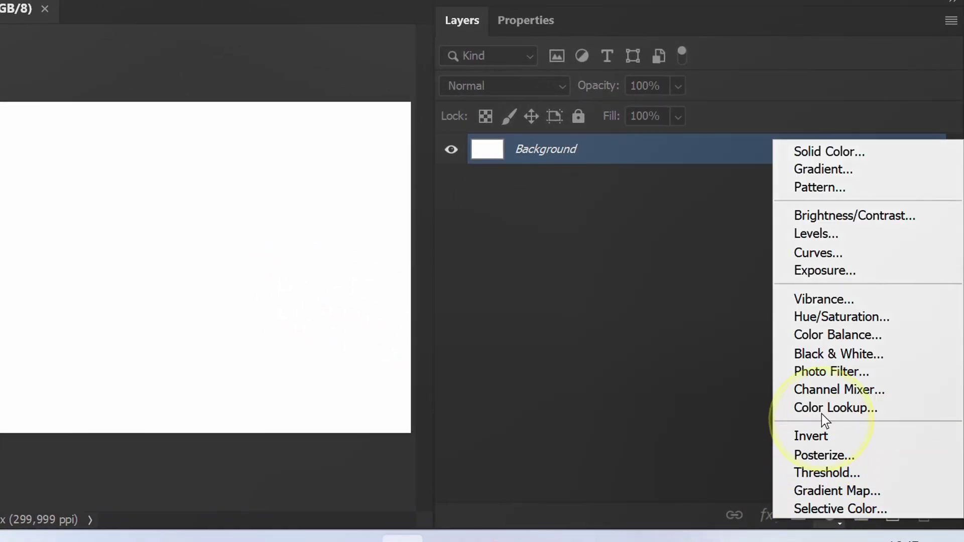
{"action": "left_click", "coordinate": [817, 153]}
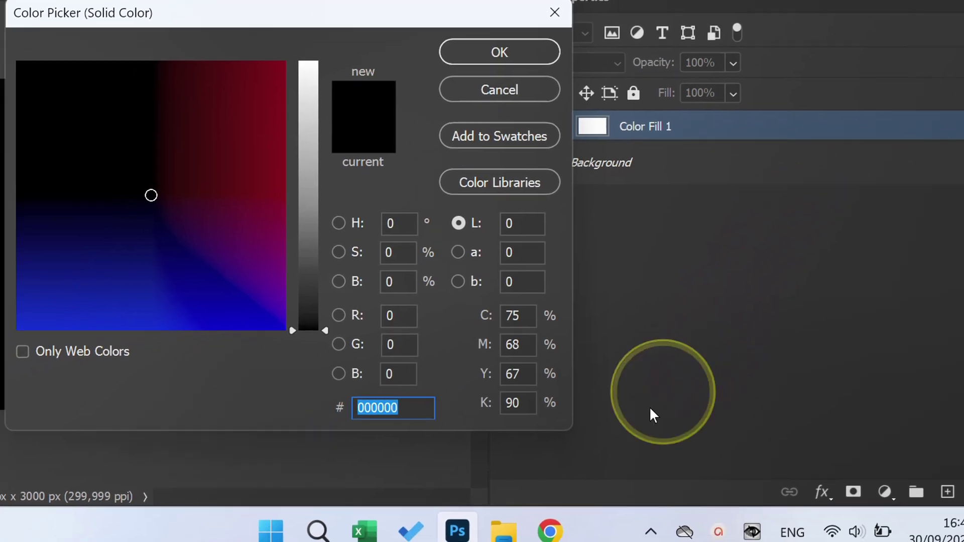
{"action": "left_click", "coordinate": [550, 531]}
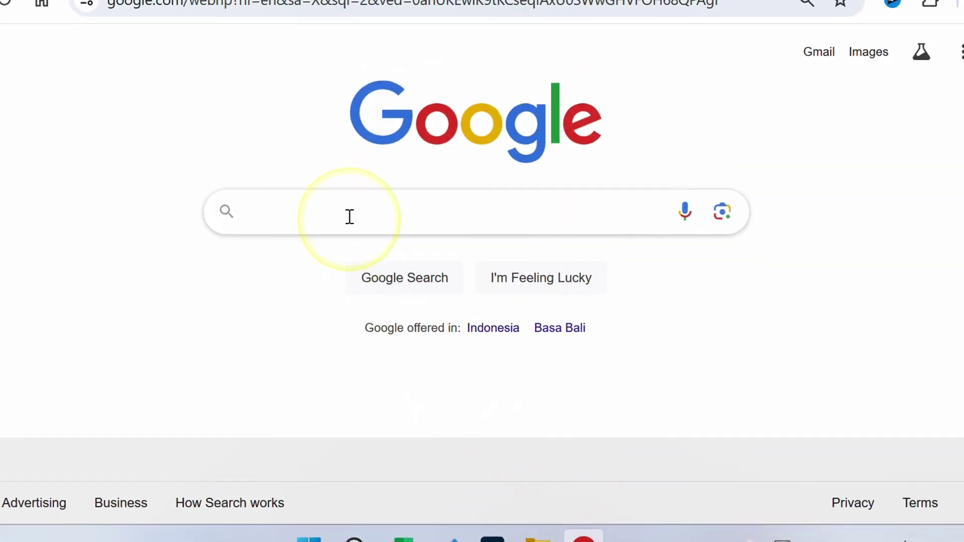
{"action": "left_click", "coordinate": [349, 217]}
Search Google for 'camouflage' colour codes and open the Army Camouflage Color Palette page
{"action": "type", "text": "camouflage"}
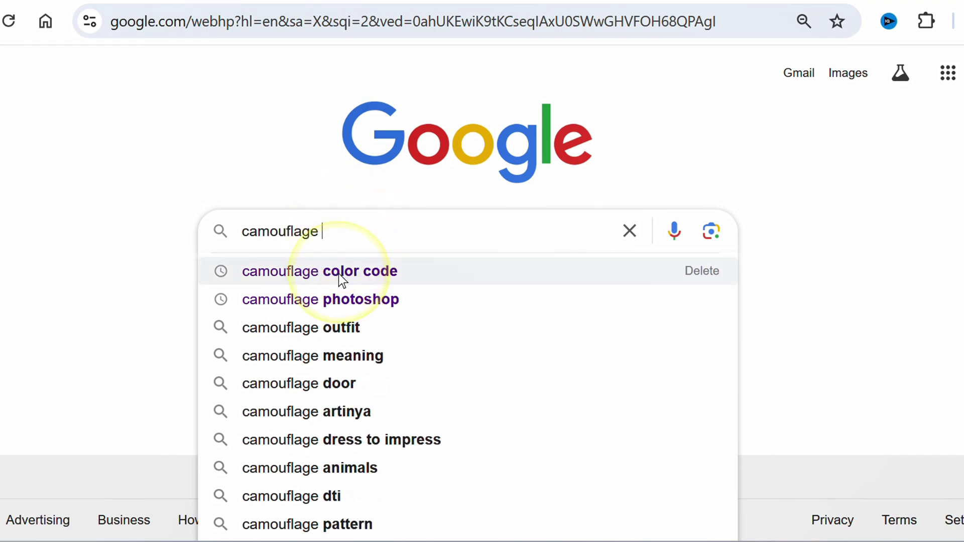
{"action": "left_click", "coordinate": [338, 273]}
{"action": "scroll", "coordinate": [435, 267], "scroll_direction": "down", "scroll_amount": 3}
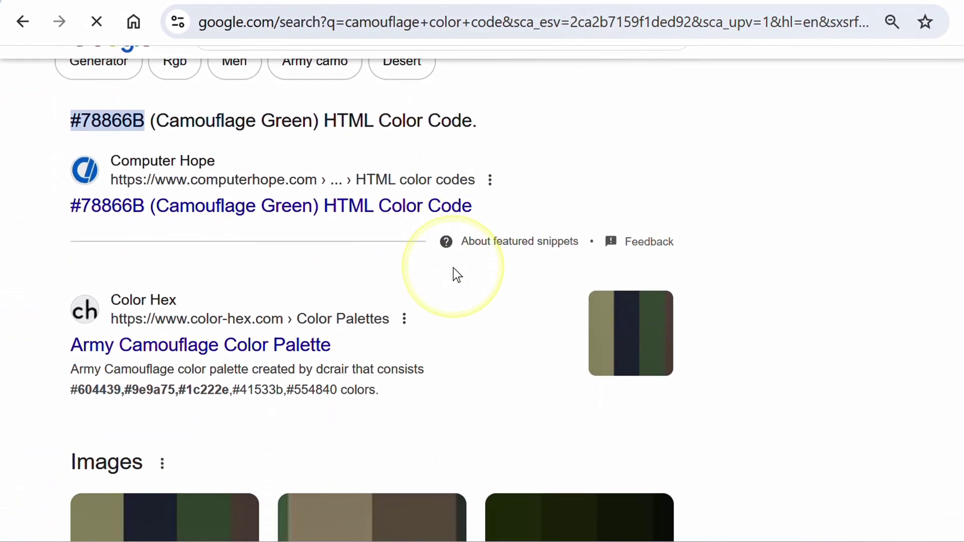
{"action": "left_click", "coordinate": [176, 350]}
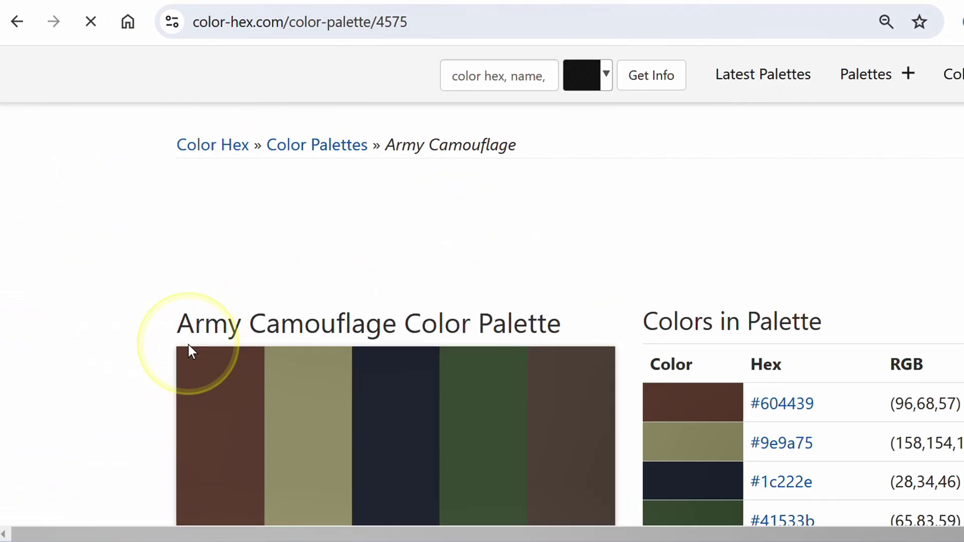
Open the Army Camo palette and copy its darkest green hex code, #262f1b
{"action": "scroll", "coordinate": [71, 290], "scroll_direction": "down", "scroll_amount": 10}
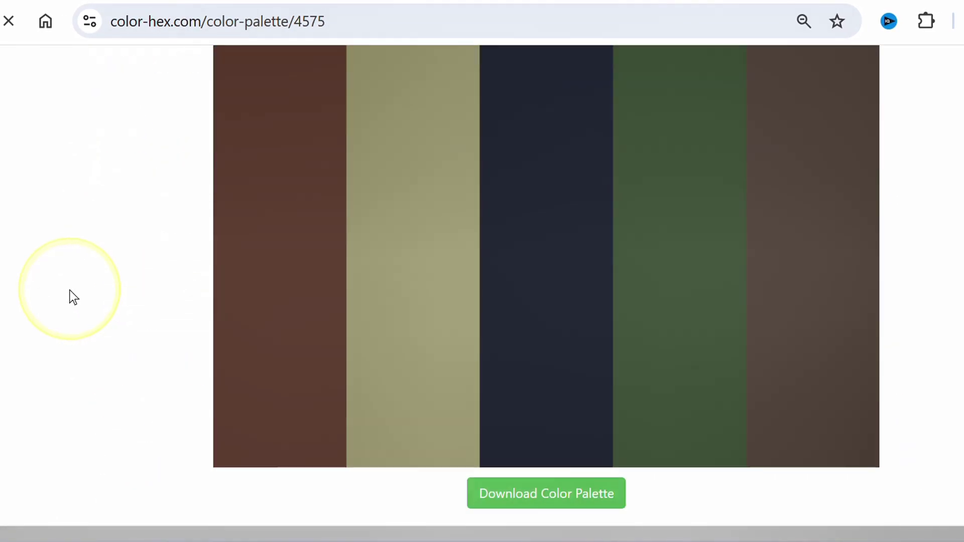
{"action": "scroll", "coordinate": [70, 290], "scroll_direction": "down", "scroll_amount": 5}
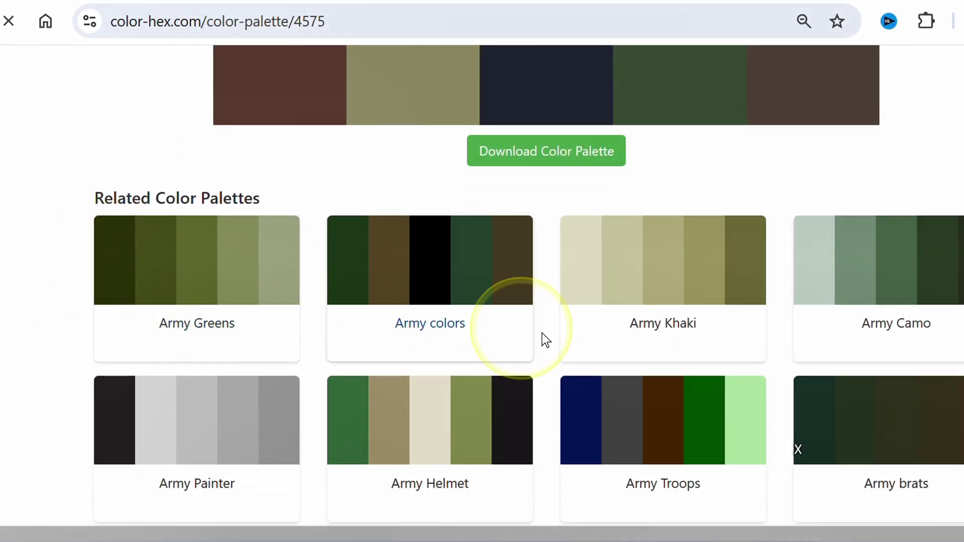
{"action": "left_click", "coordinate": [891, 329]}
{"action": "scroll", "coordinate": [854, 315], "scroll_direction": "down", "scroll_amount": 4}
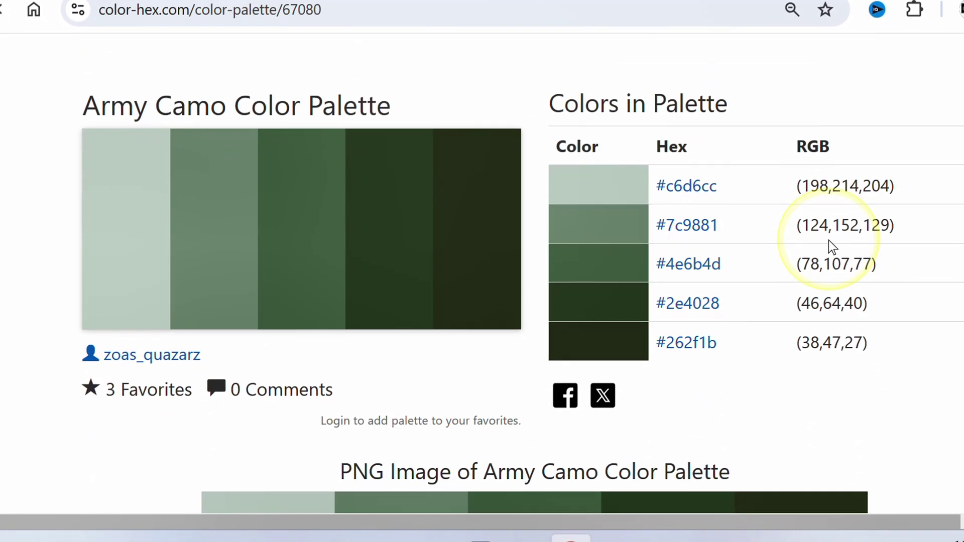
{"action": "left_click_drag", "start_coordinate": [736, 350], "coordinate": [660, 342]}
{"action": "key", "text": "ctrl+c"}
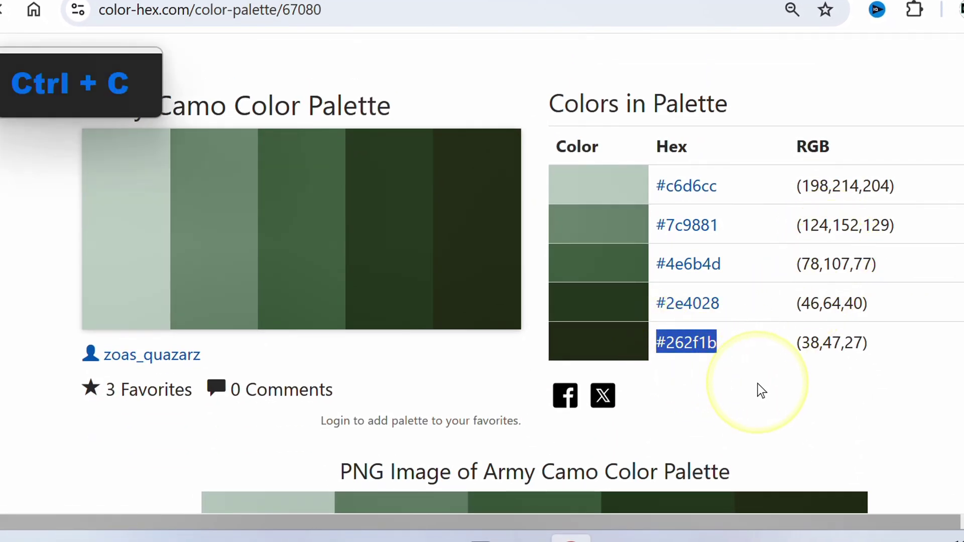
Paste #262f1b into the Color Picker so Color Fill 1 becomes dark camouflage green
{"action": "key", "text": "alt+Tab"}
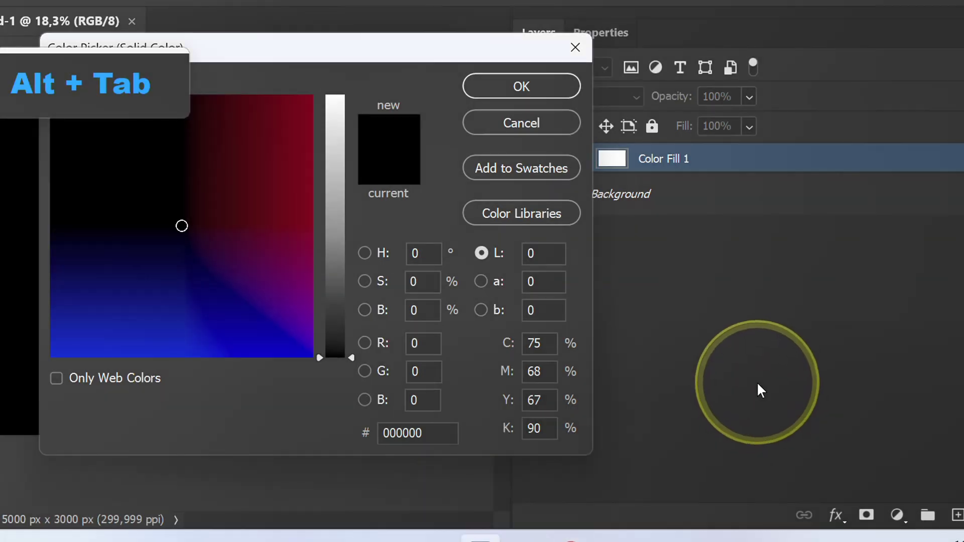
{"action": "left_click", "coordinate": [431, 434]}
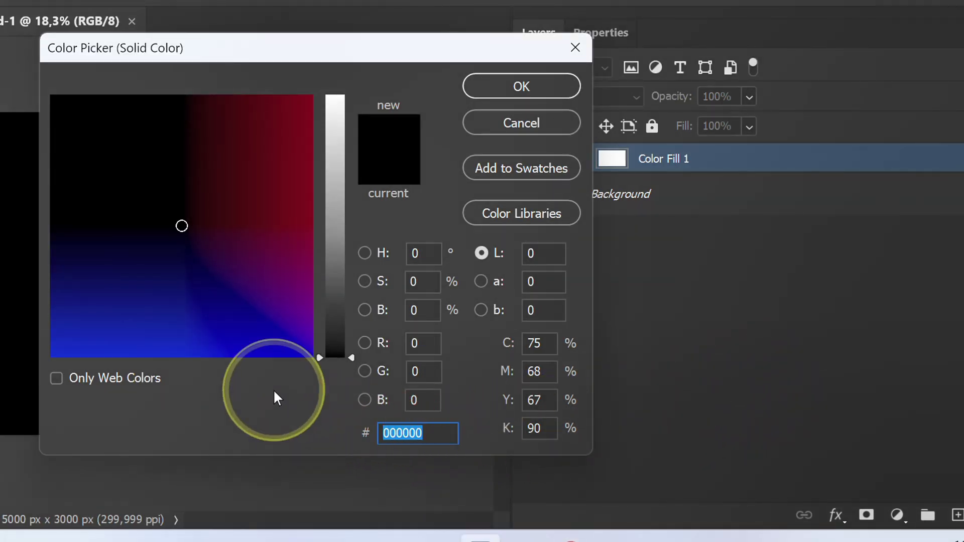
{"action": "key", "text": "ctrl+v"}
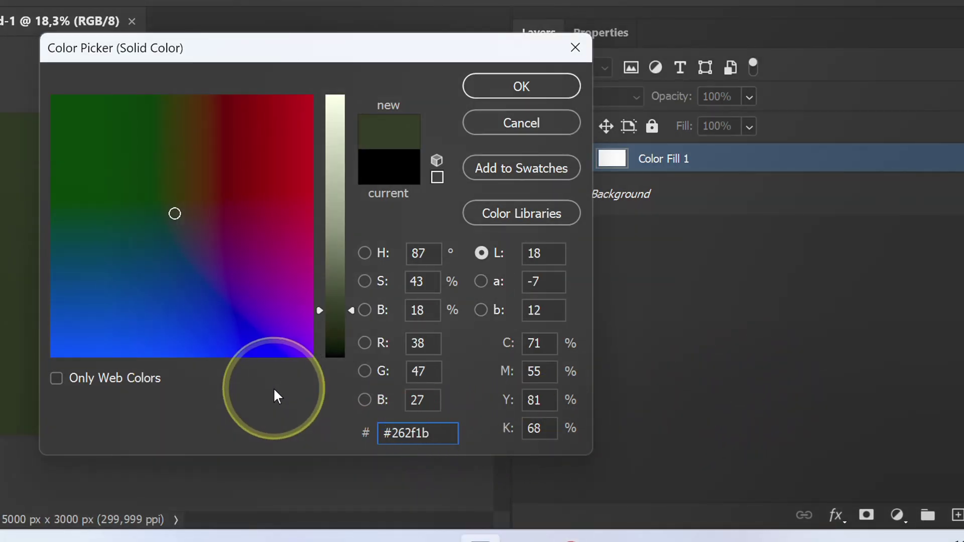
{"action": "left_click", "coordinate": [530, 82]}
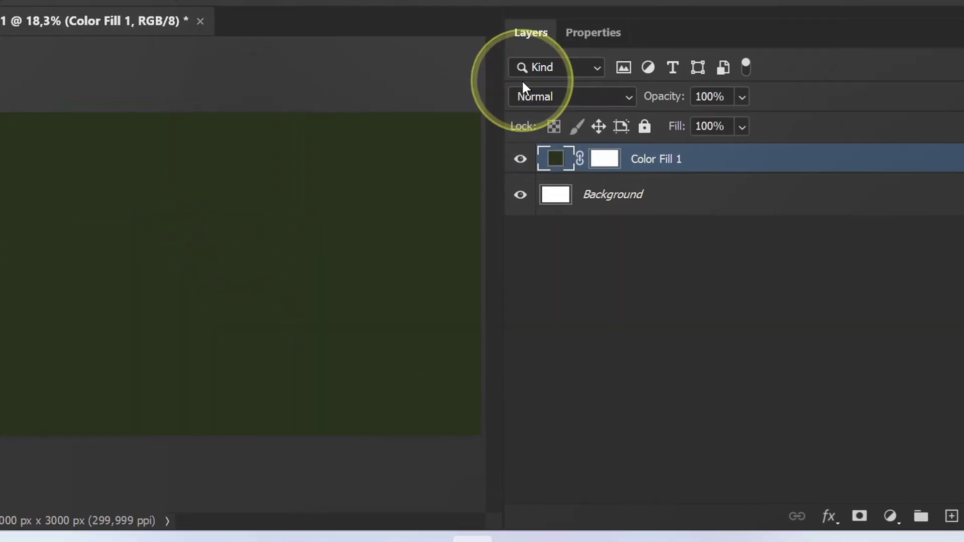
Add Layer 1 above the fill, convert it to a Smart Object, and show tools in two columns
{"action": "left_click", "coordinate": [892, 527]}
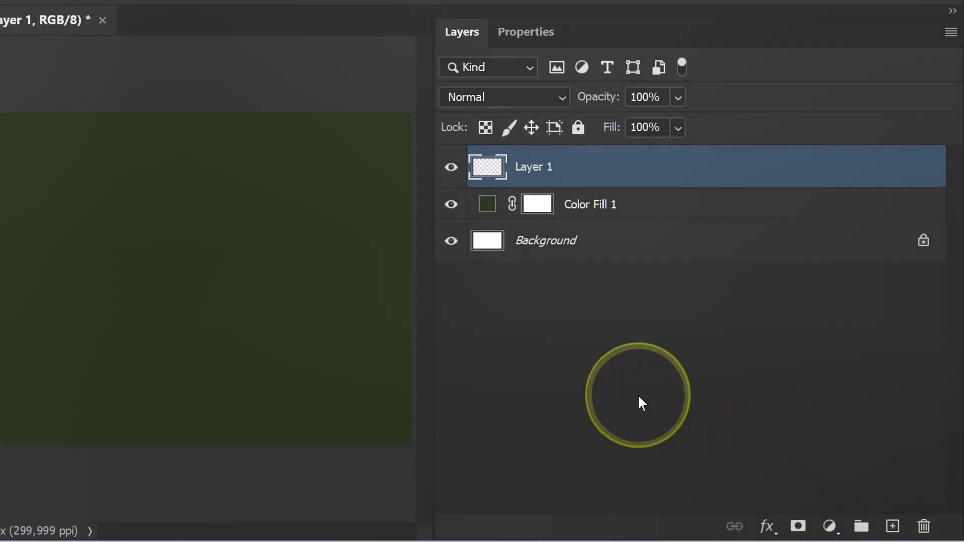
{"action": "right_click", "coordinate": [574, 167]}
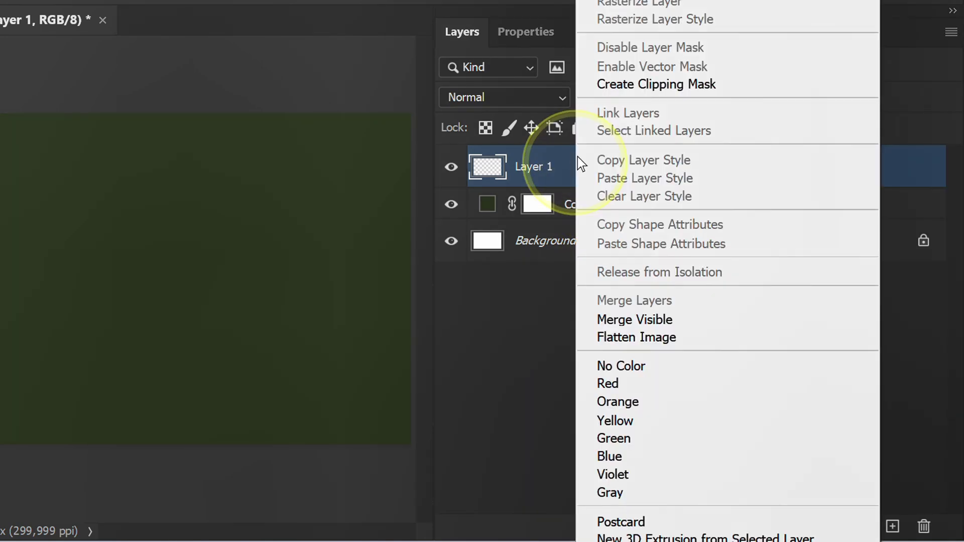
{"action": "mouse_move", "coordinate": [601, 13]}
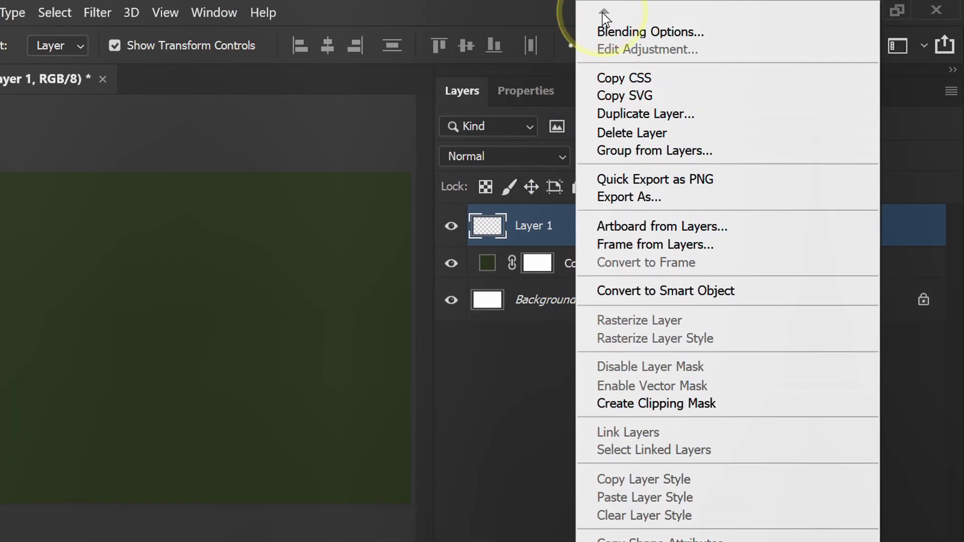
{"action": "left_click", "coordinate": [662, 292]}
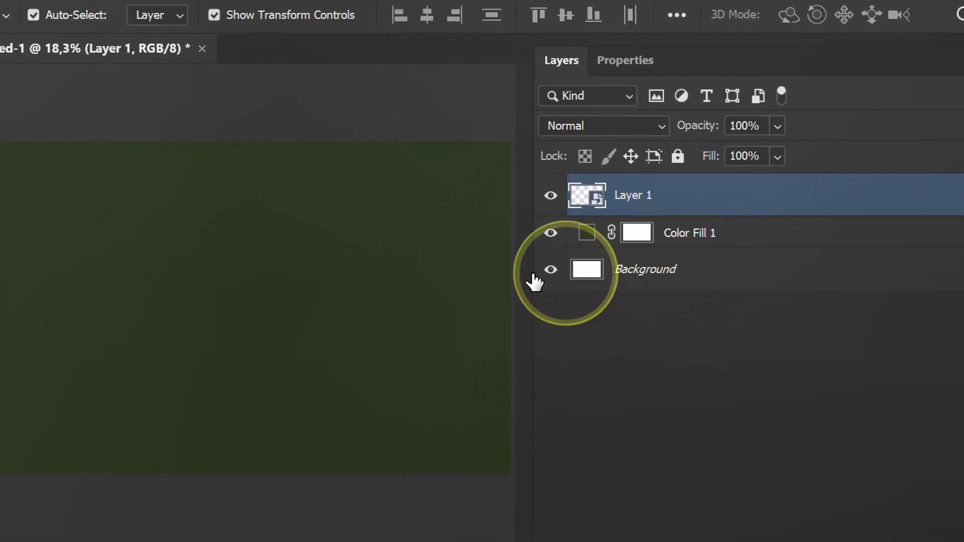
{"action": "left_click", "coordinate": [10, 10]}
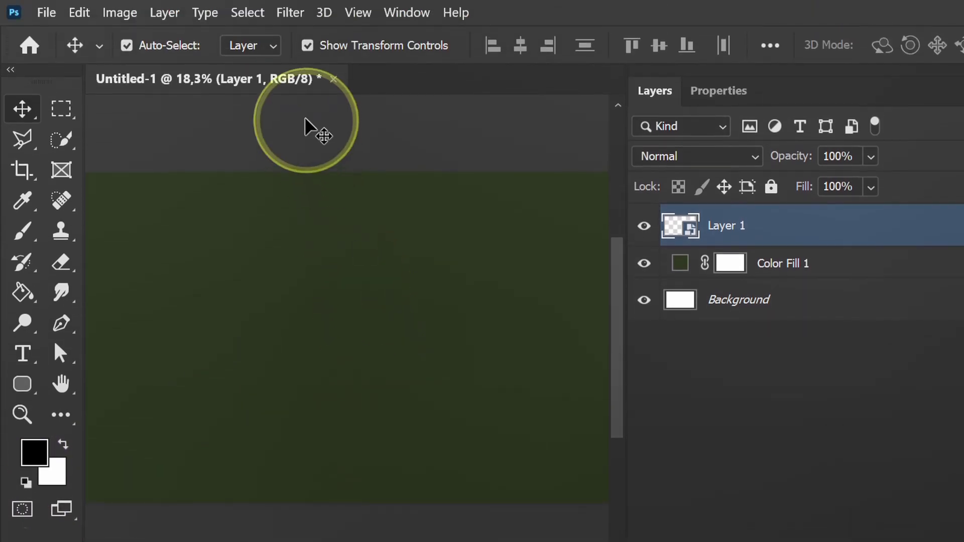
Render Clouds on Layer 1 and smear them with a 0°, 400 px Motion Blur
{"action": "left_click", "coordinate": [289, 13]}
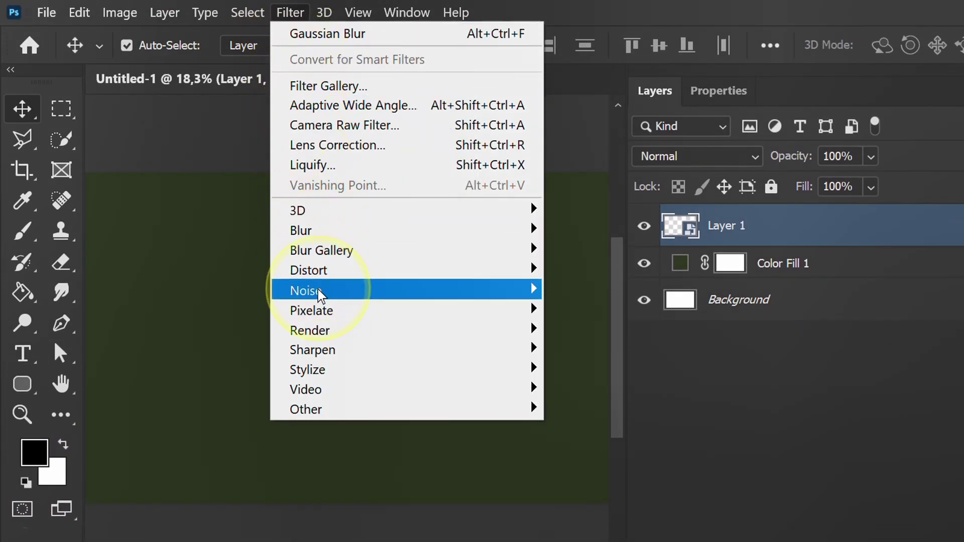
{"action": "mouse_move", "coordinate": [371, 335]}
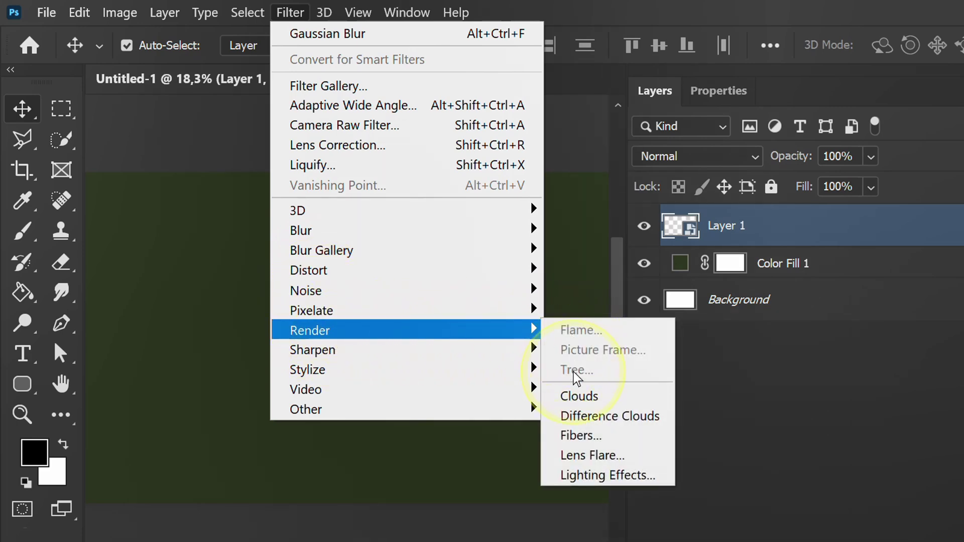
{"action": "left_click", "coordinate": [607, 397]}
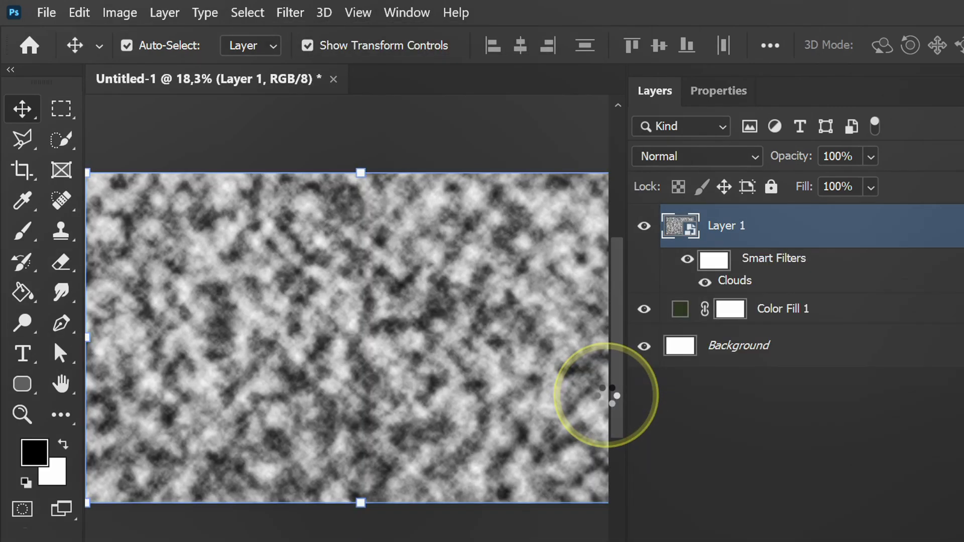
{"action": "left_click", "coordinate": [289, 13]}
{"action": "mouse_move", "coordinate": [394, 236]}
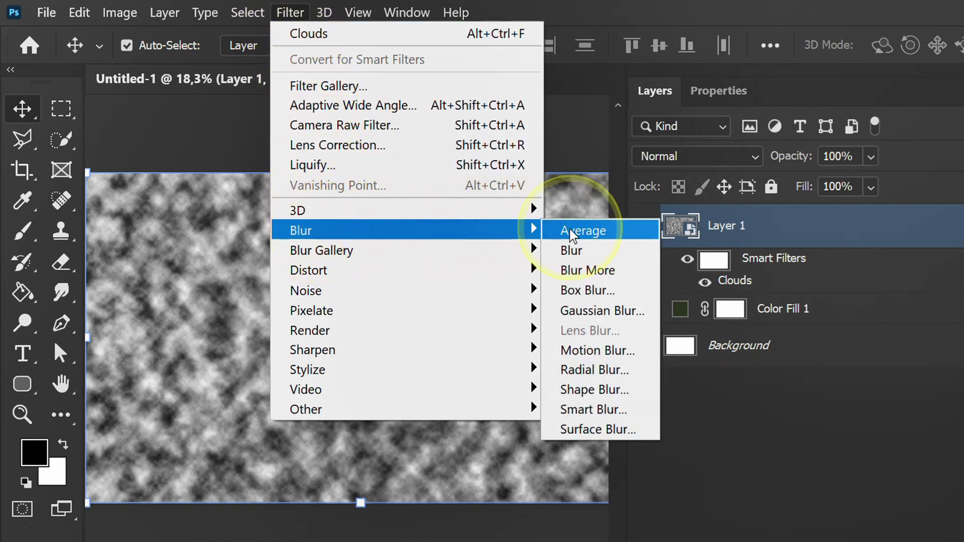
{"action": "left_click", "coordinate": [609, 354]}
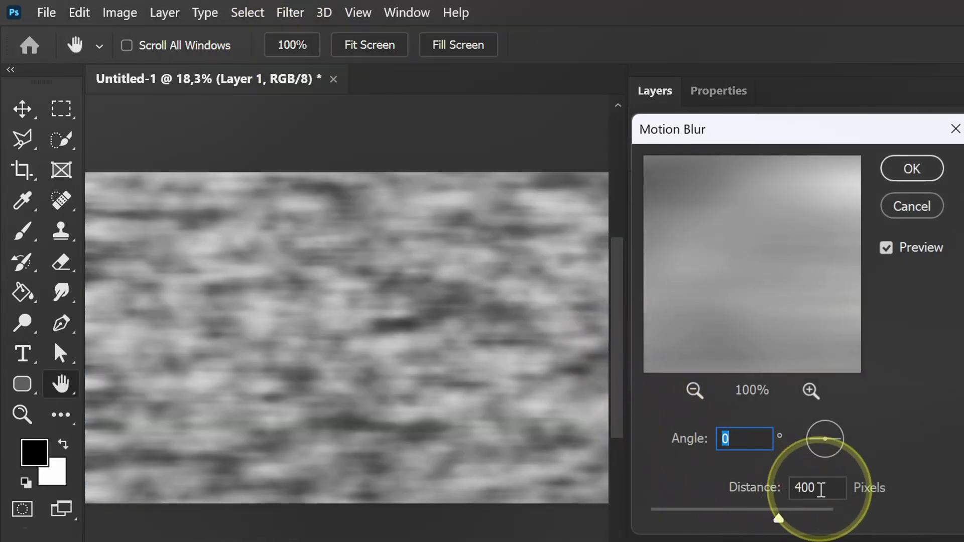
{"action": "left_click", "coordinate": [911, 169]}
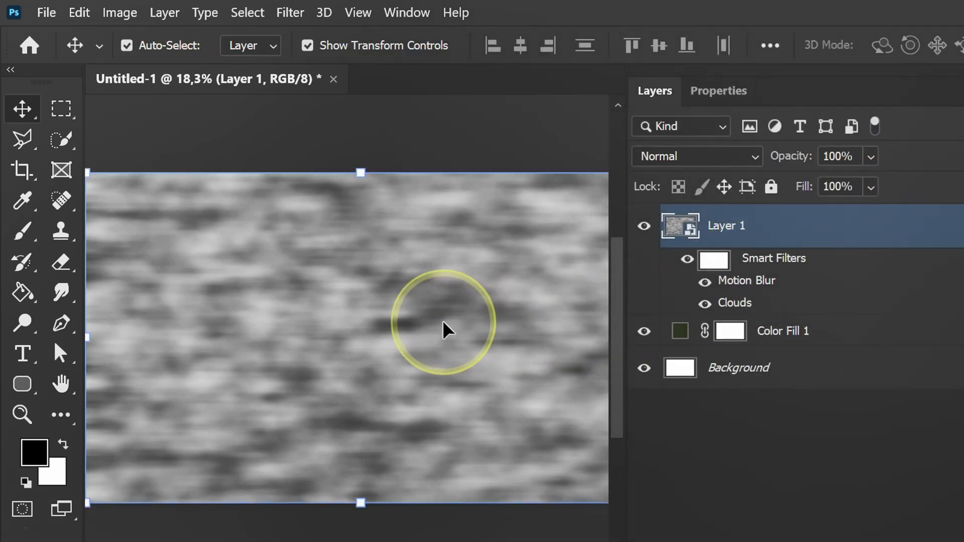
Soften the clouds with a 10-pixel Gaussian Blur
{"action": "left_click", "coordinate": [291, 14]}
{"action": "mouse_move", "coordinate": [426, 237]}
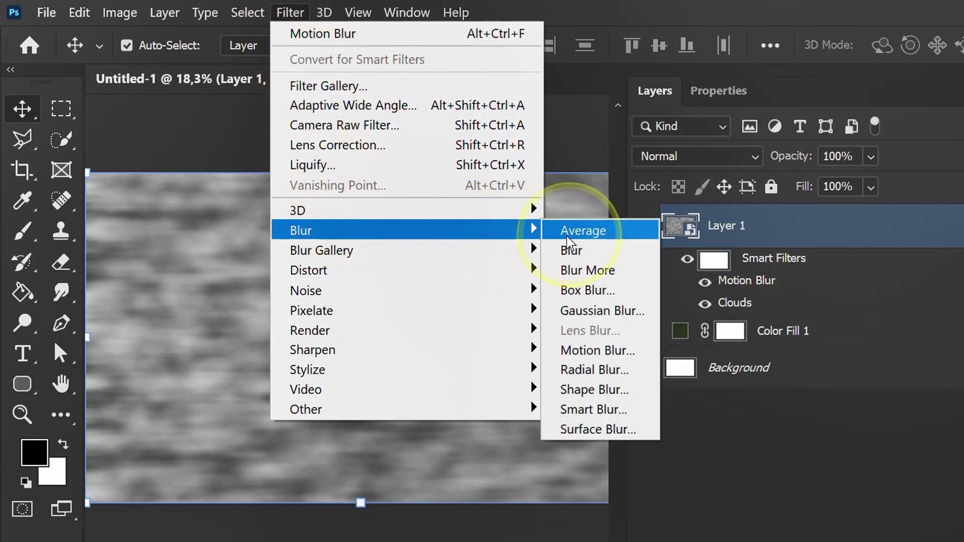
{"action": "left_click", "coordinate": [611, 314]}
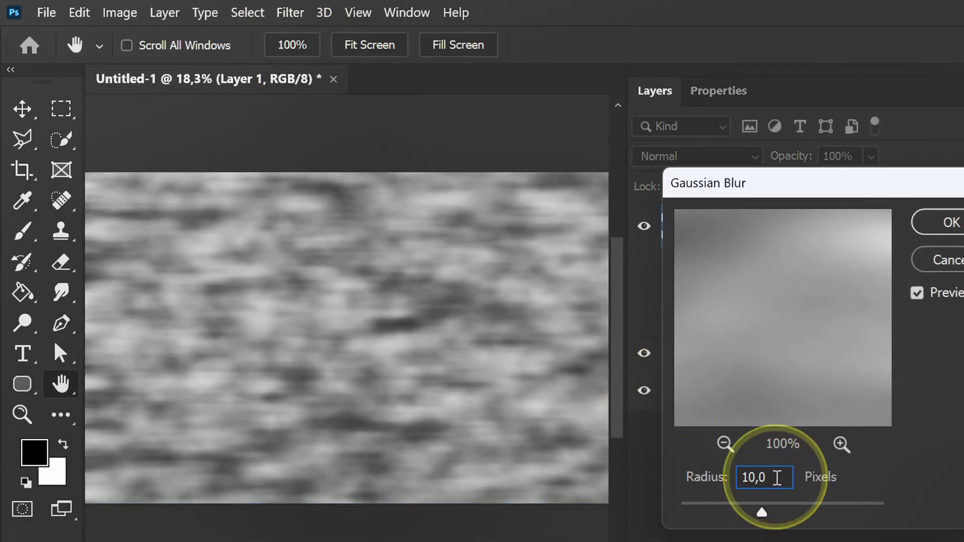
{"action": "left_click", "coordinate": [936, 232]}
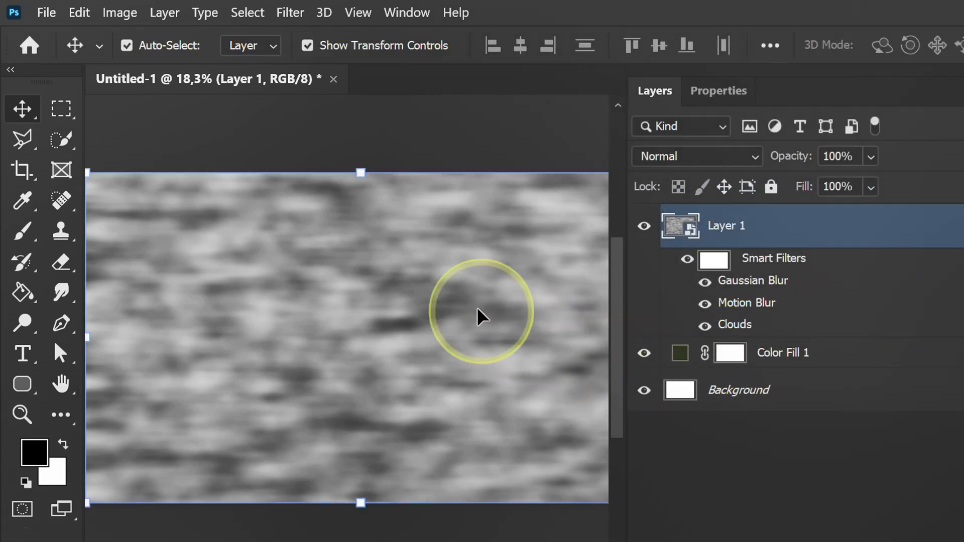
Apply a Threshold adjustment at level 127 to turn the clouds into black-and-white blotches
{"action": "left_click", "coordinate": [128, 15]}
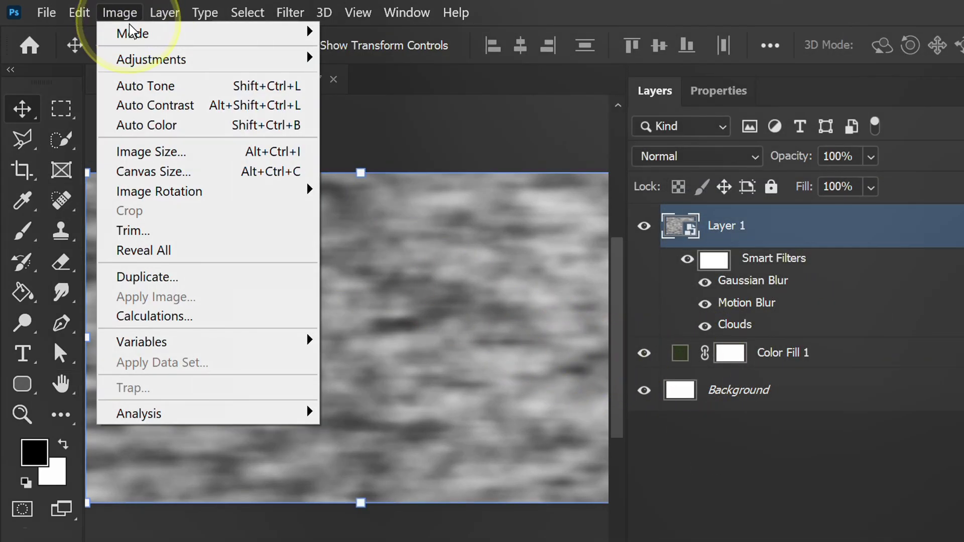
{"action": "mouse_move", "coordinate": [161, 60]}
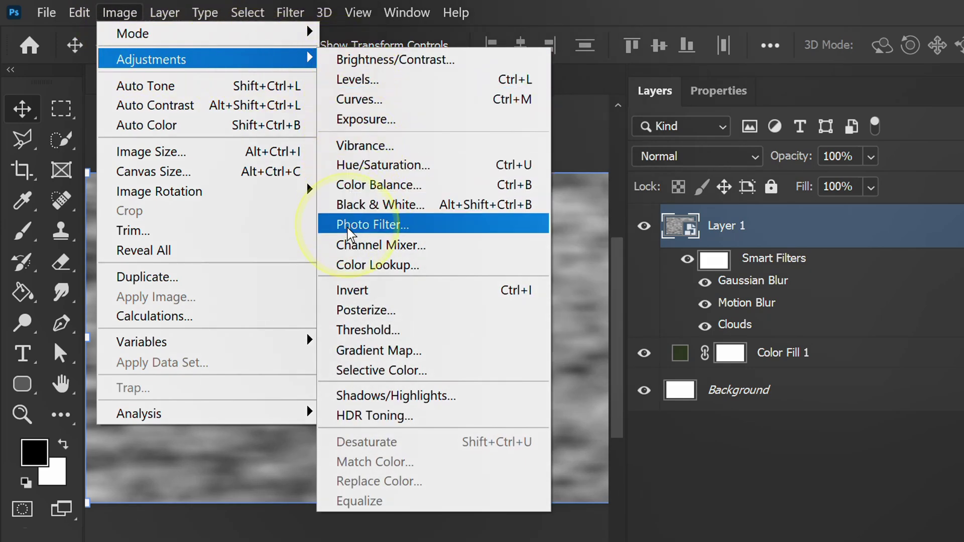
{"action": "left_click", "coordinate": [392, 330]}
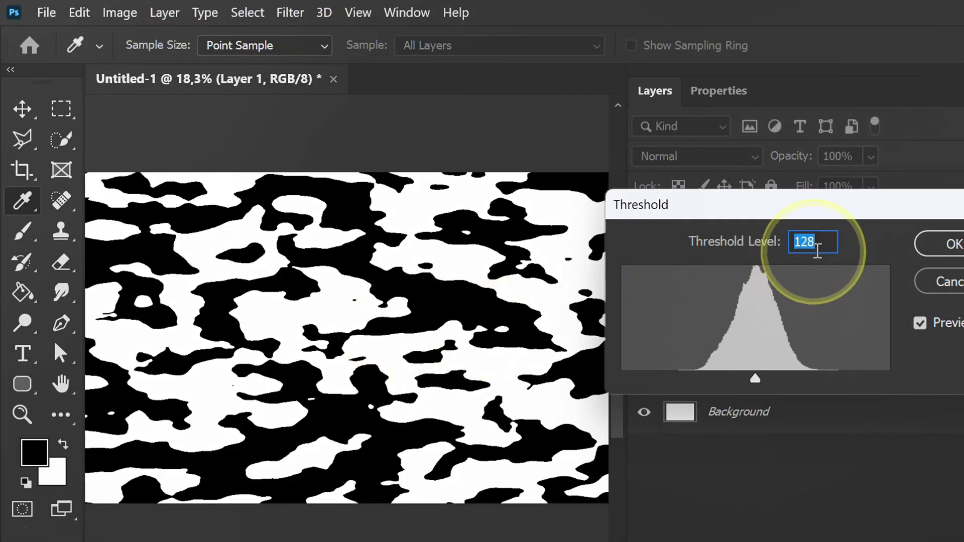
{"action": "key", "text": "Down"}
{"action": "key", "text": "Down"}
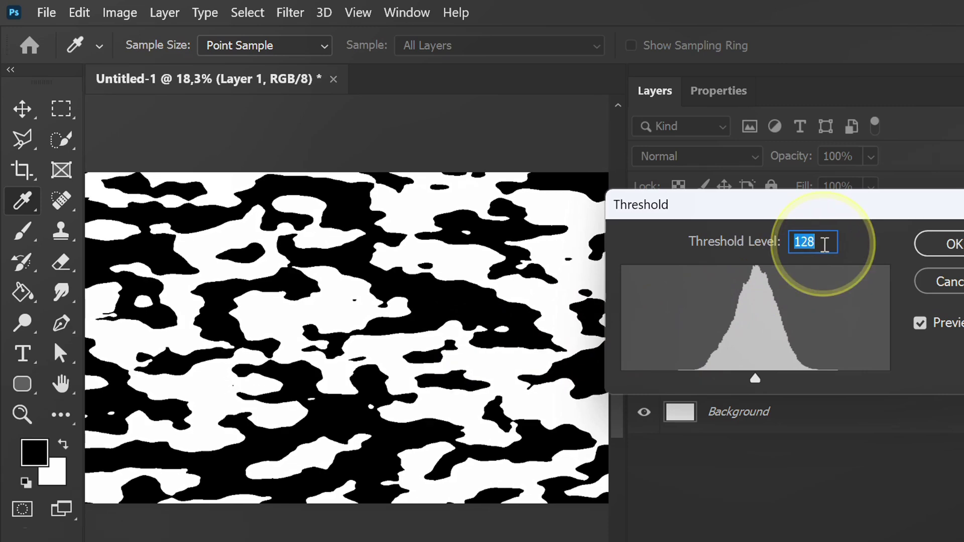
{"action": "key", "text": "Up"}
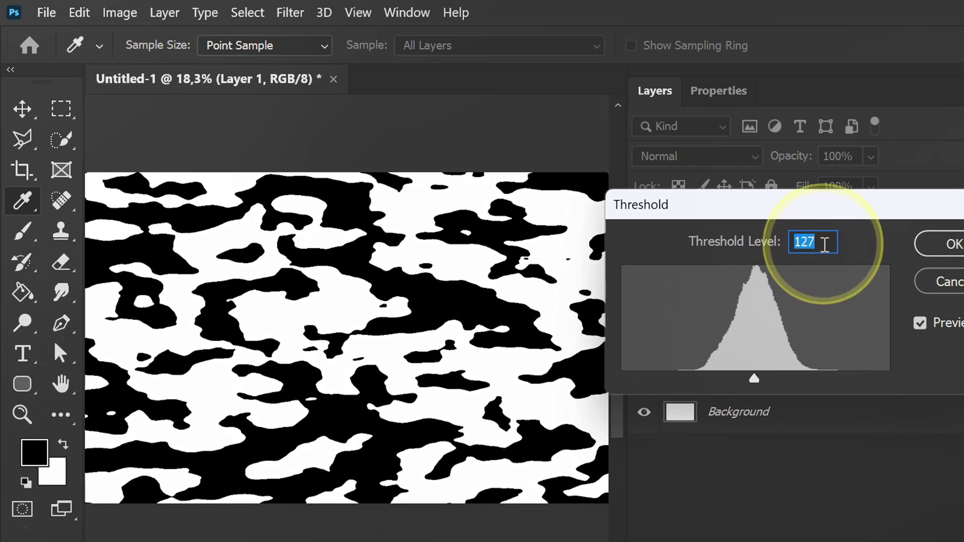
{"action": "left_click", "coordinate": [951, 246]}
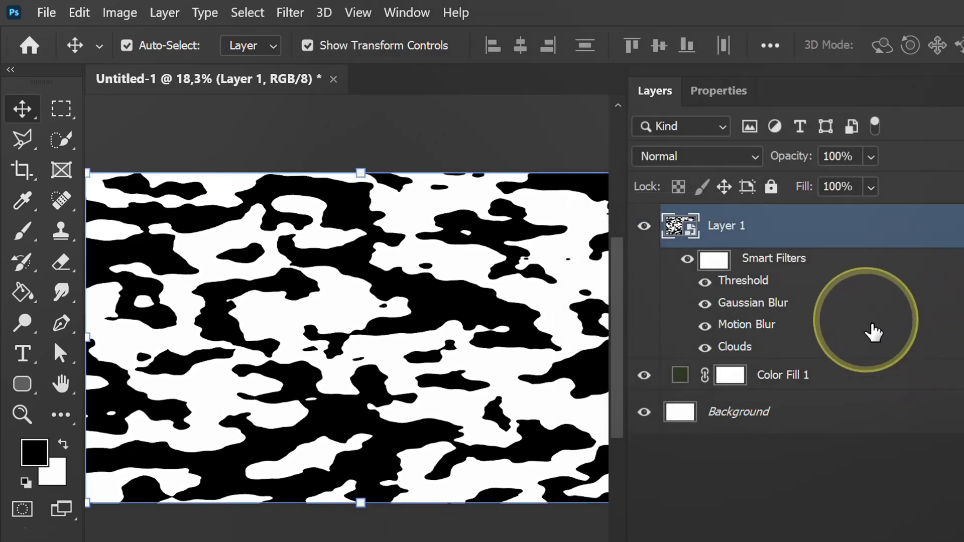
Set Layer 1's Blend If black slider to 50 and enable Blend Interior Effects as Group
{"action": "double_click", "coordinate": [788, 226]}
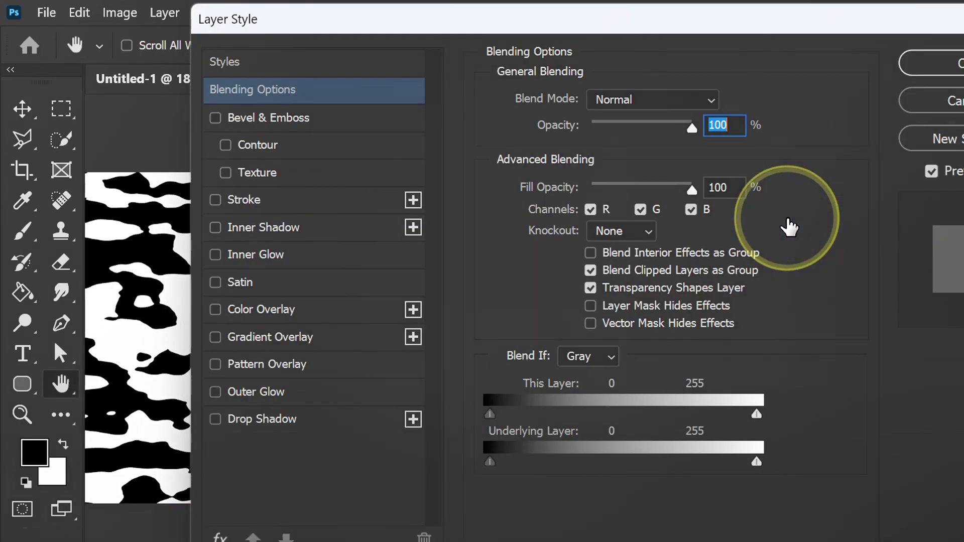
{"action": "left_click_drag", "start_coordinate": [469, 30], "coordinate": [575, 46]}
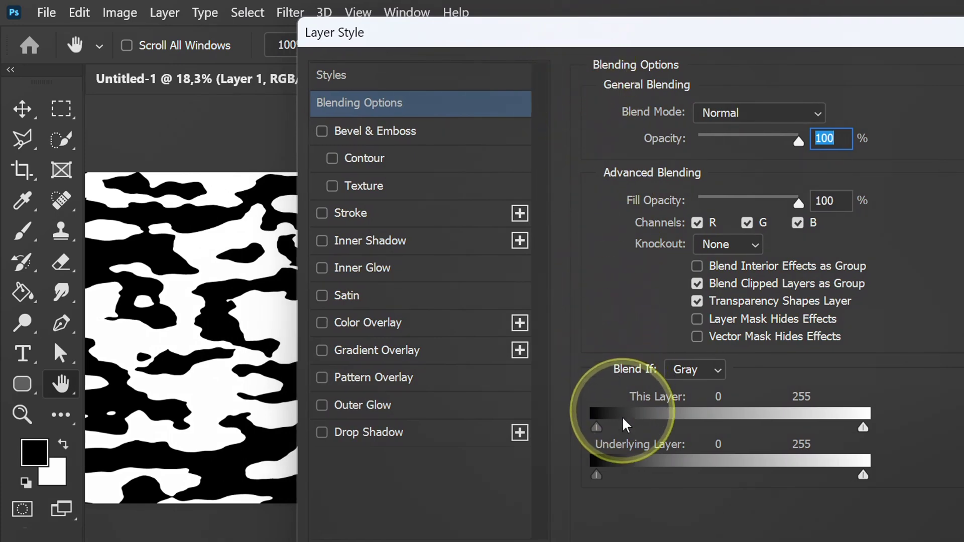
{"action": "left_click", "coordinate": [597, 430]}
{"action": "left_click_drag", "start_coordinate": [597, 429], "coordinate": [627, 431]}
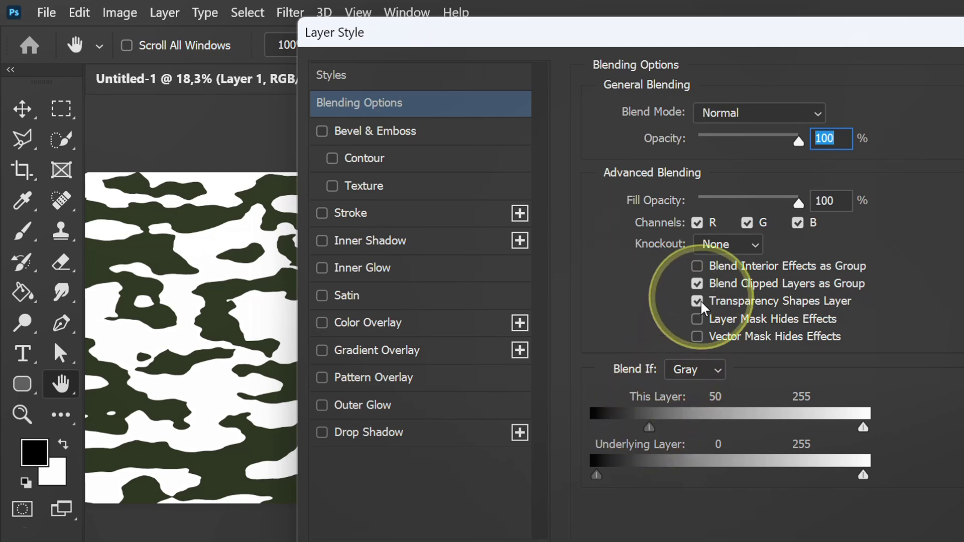
{"action": "left_click", "coordinate": [698, 266]}
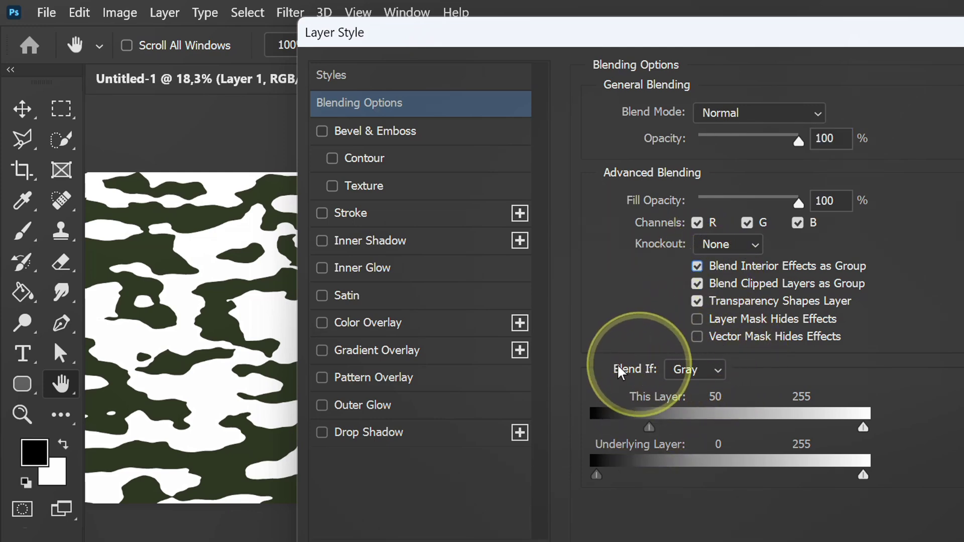
Add a Color Overlay in Multiply mode to Layer 1
{"action": "left_click", "coordinate": [405, 328]}
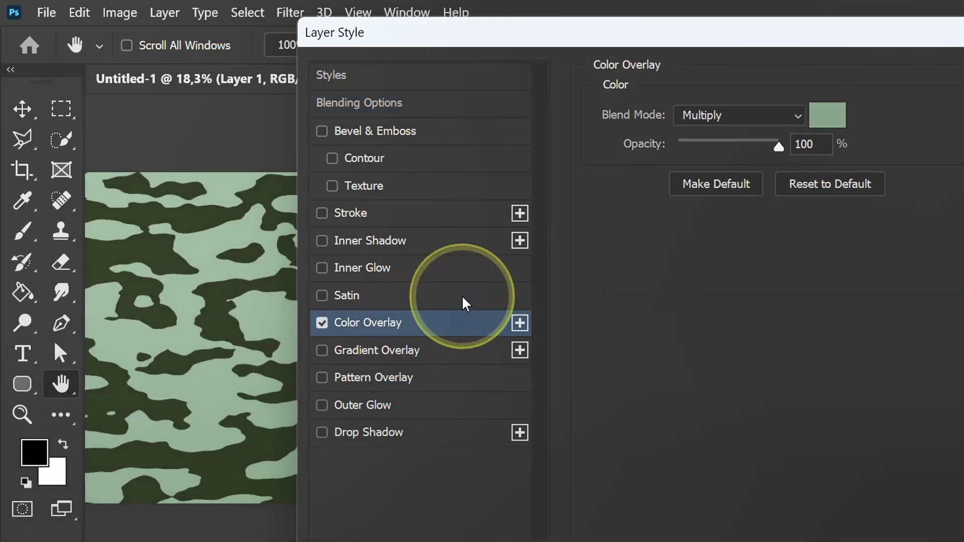
{"action": "left_click", "coordinate": [736, 126]}
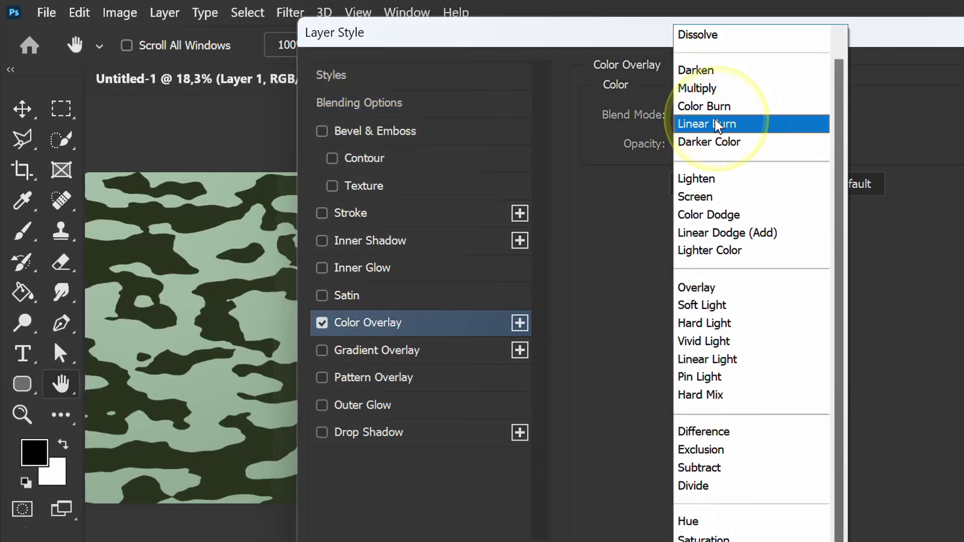
{"action": "left_click", "coordinate": [728, 90]}
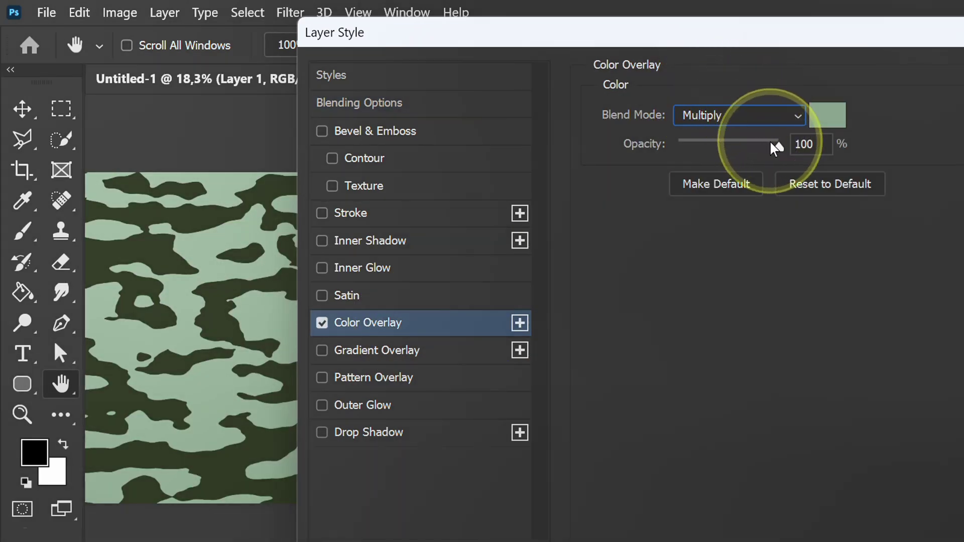
{"action": "left_click_drag", "start_coordinate": [778, 146], "coordinate": [774, 152]}
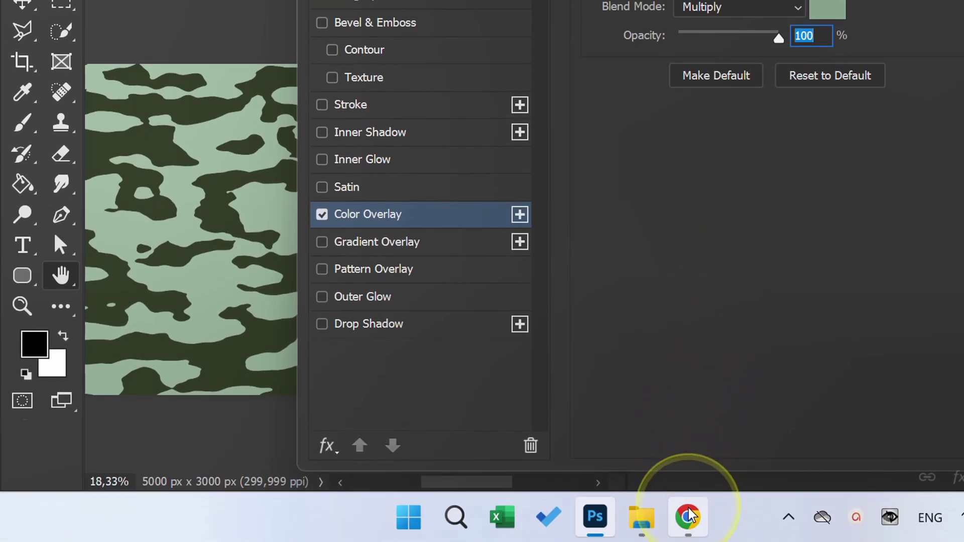
Copy the #4e6b4d green hex code from the camo palette page in Chrome
{"action": "left_click", "coordinate": [685, 517]}
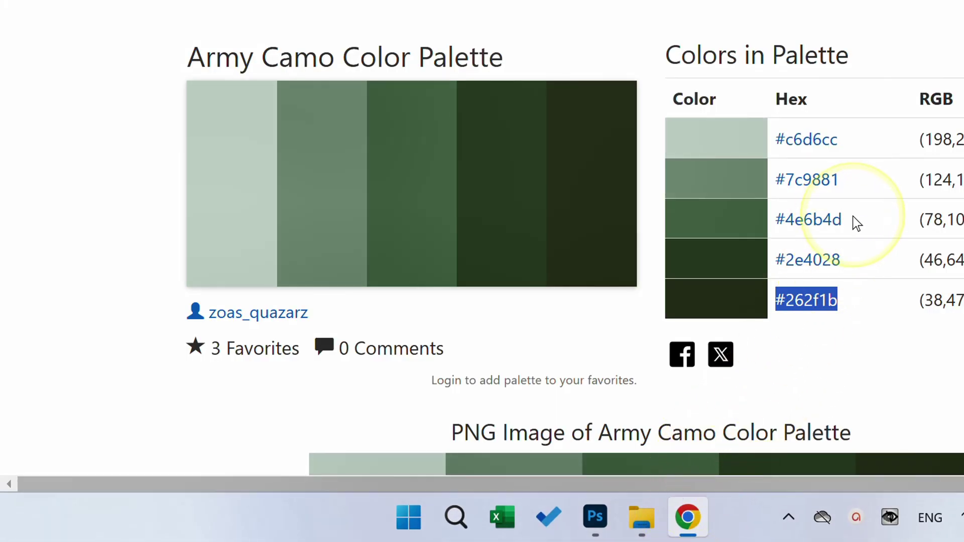
{"action": "left_click_drag", "start_coordinate": [855, 222], "coordinate": [796, 216]}
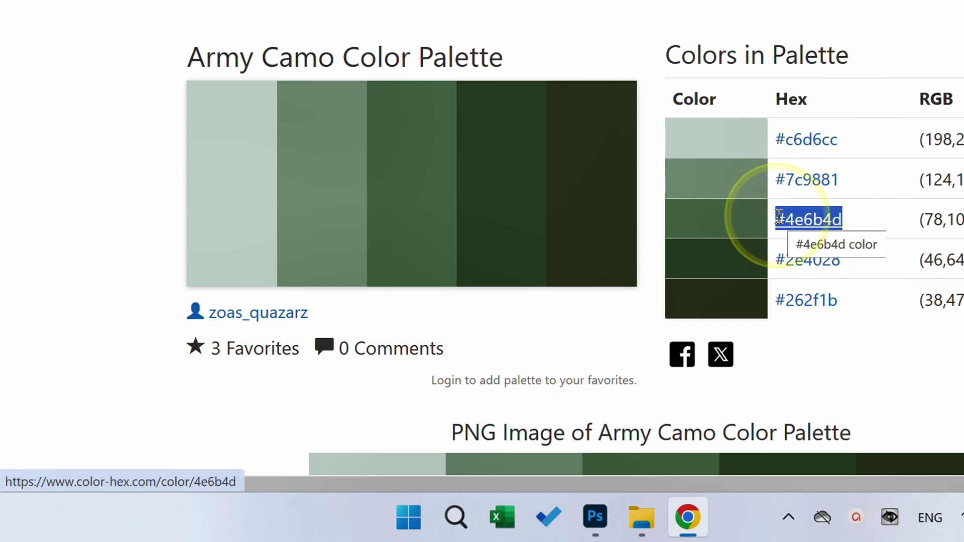
{"action": "key", "text": "ctrl+c"}
{"action": "key", "text": "alt+Tab"}
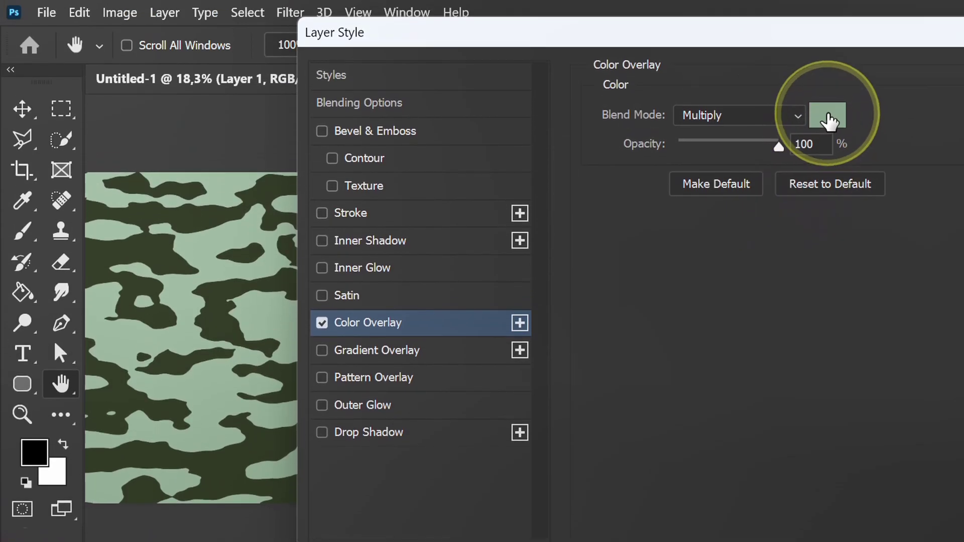
Set the overlay colour to #4e6b4d, apply the layer style, and duplicate Layer 1
{"action": "left_click", "coordinate": [827, 117]}
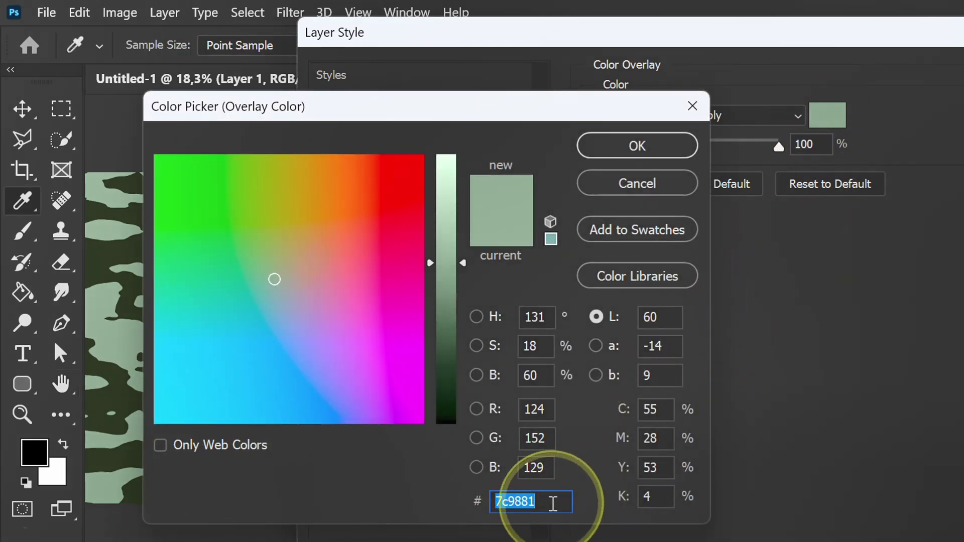
{"action": "key", "text": "ctrl+v"}
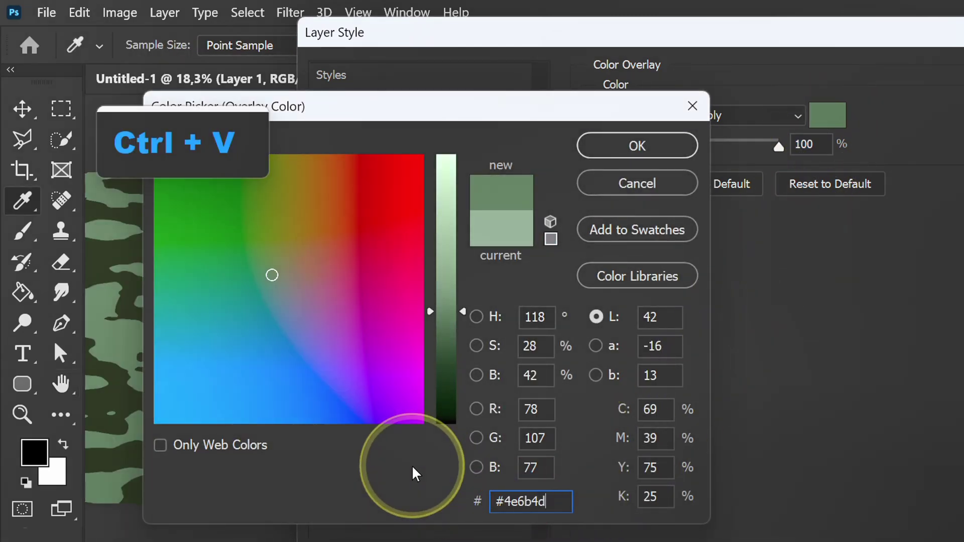
{"action": "left_click", "coordinate": [610, 145]}
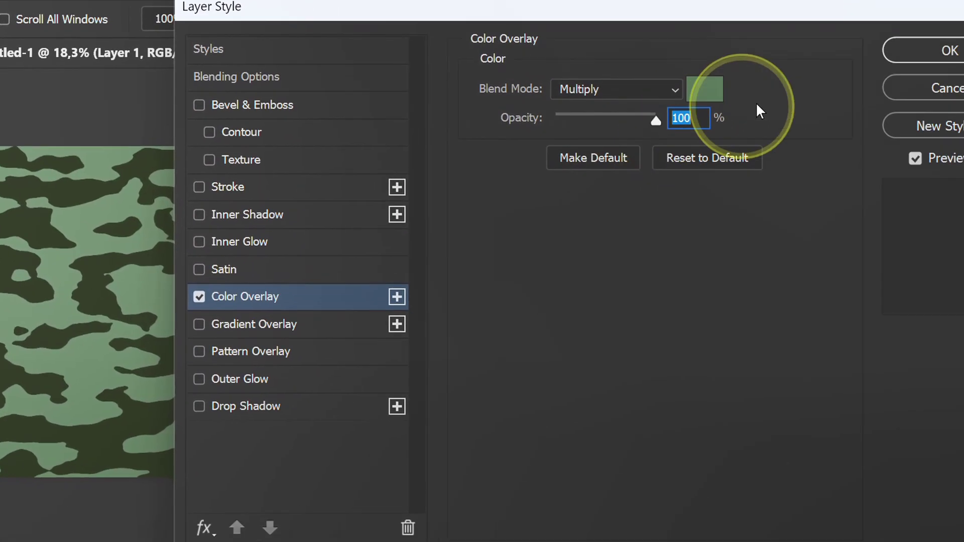
{"action": "left_click", "coordinate": [850, 31]}
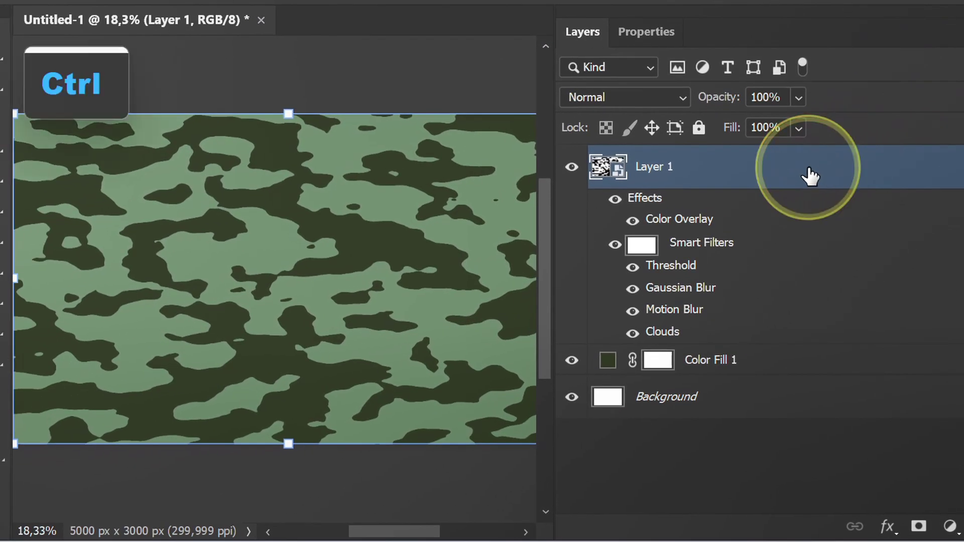
{"action": "key", "text": "ctrl+j"}
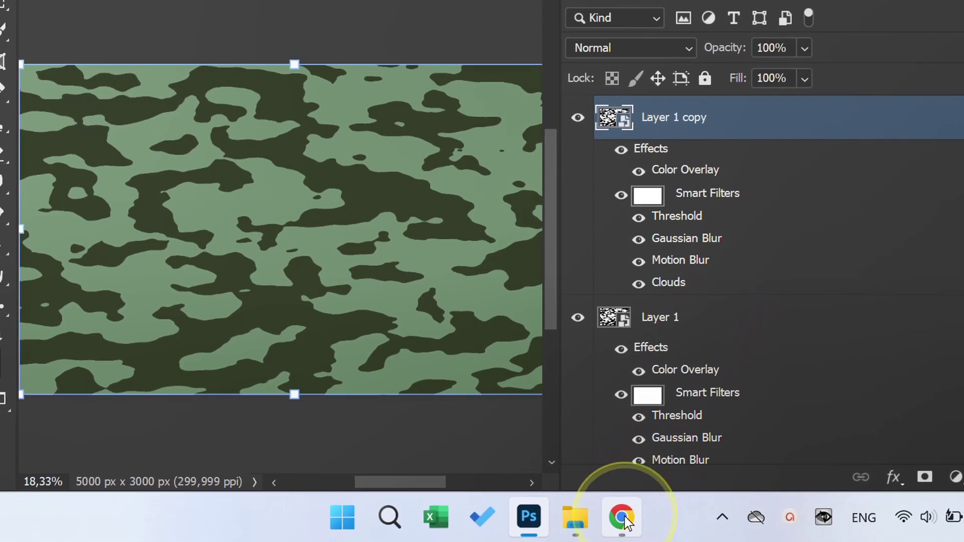
Copy the #2e4028 green hex code from the camo palette page in Chrome
{"action": "left_click", "coordinate": [622, 517]}
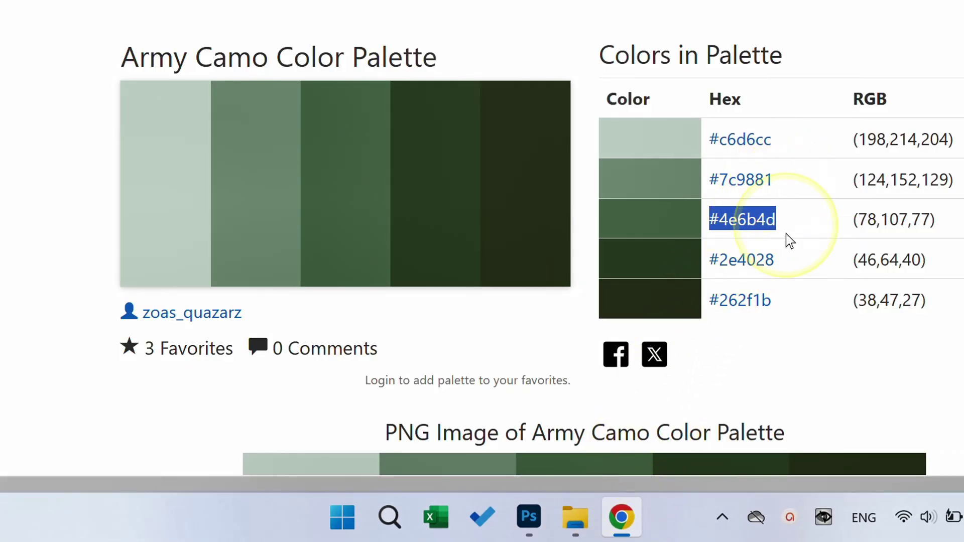
{"action": "left_click_drag", "start_coordinate": [776, 259], "coordinate": [713, 259]}
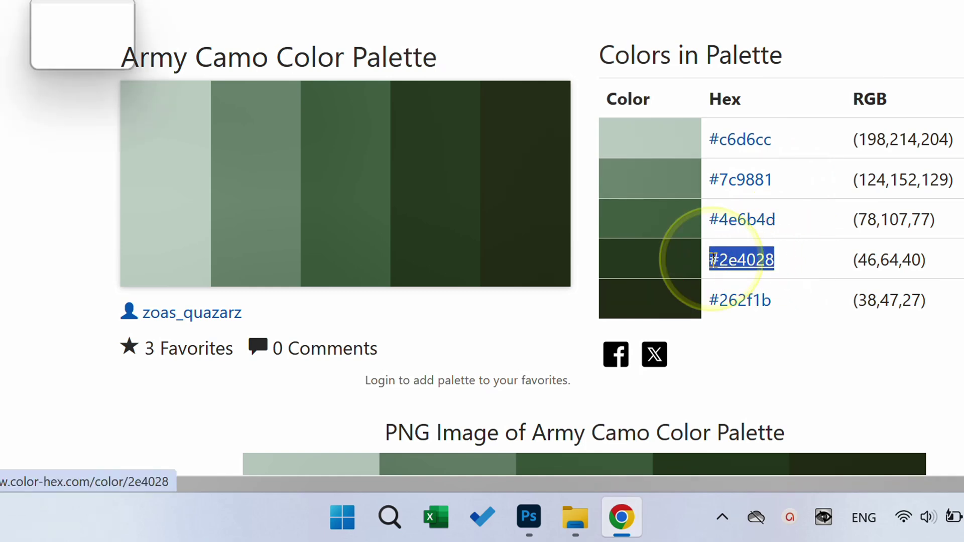
{"action": "key", "text": "ctrl+c"}
{"action": "key", "text": "alt+Tab"}
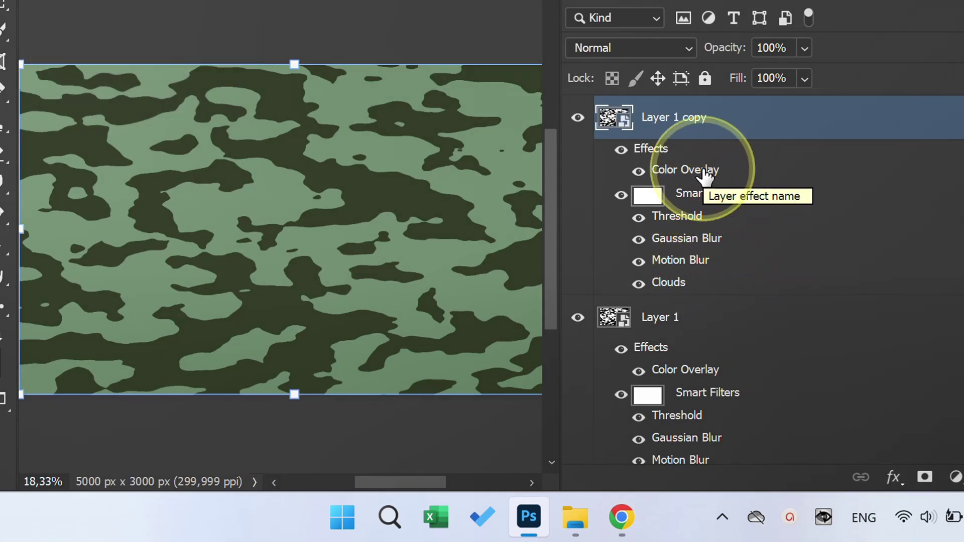
Change Layer 1 copy's Color Overlay colour to the pasted dark green #2e4028
{"action": "double_click", "coordinate": [706, 171]}
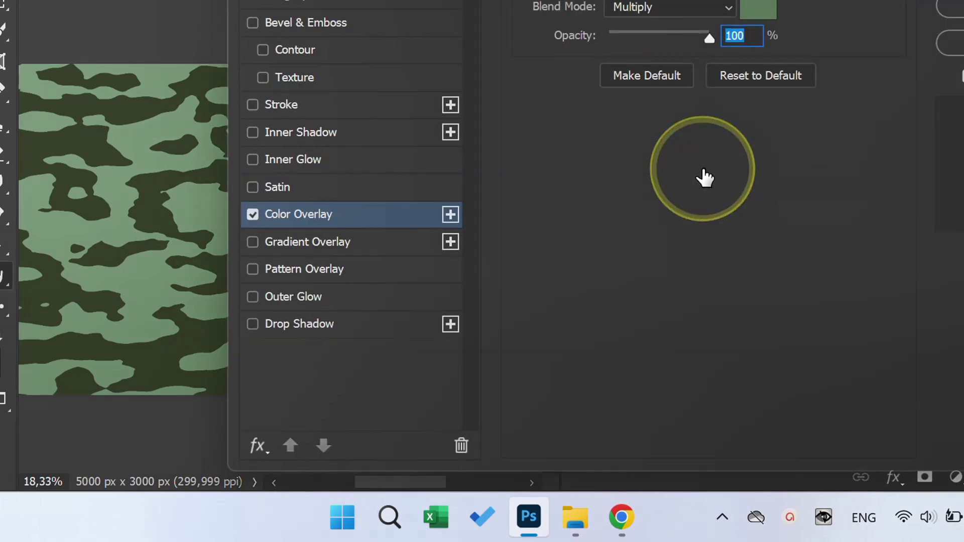
{"action": "left_click", "coordinate": [631, 105]}
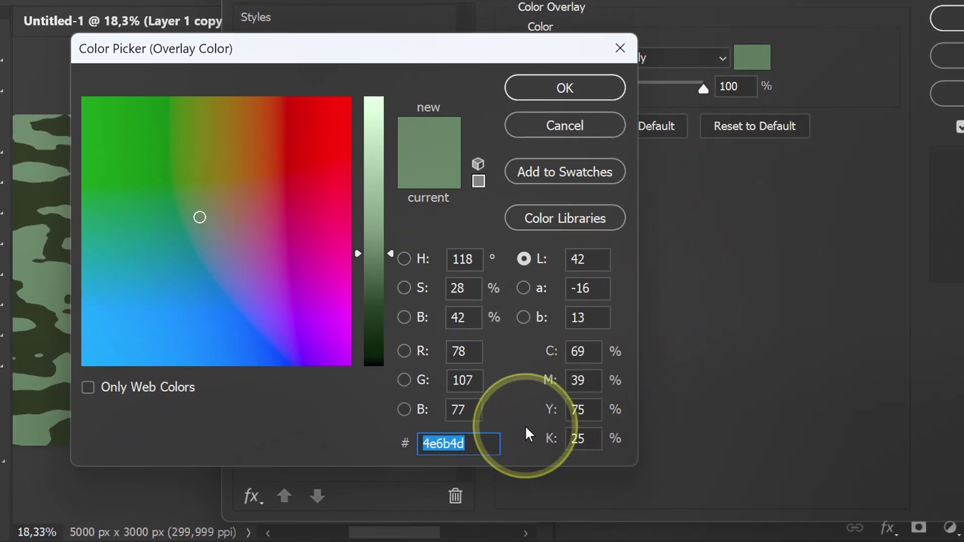
{"action": "key", "text": "ctrl+v"}
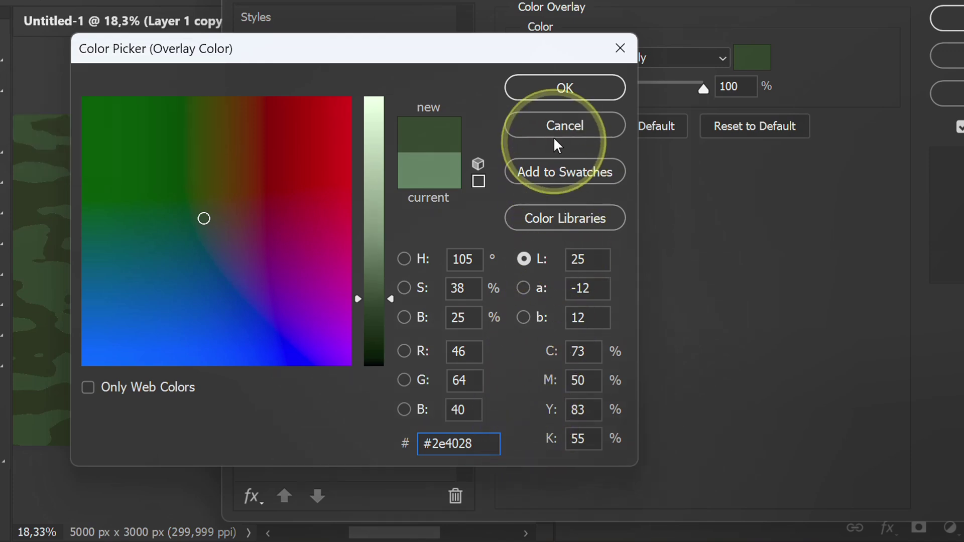
{"action": "left_click", "coordinate": [556, 88]}
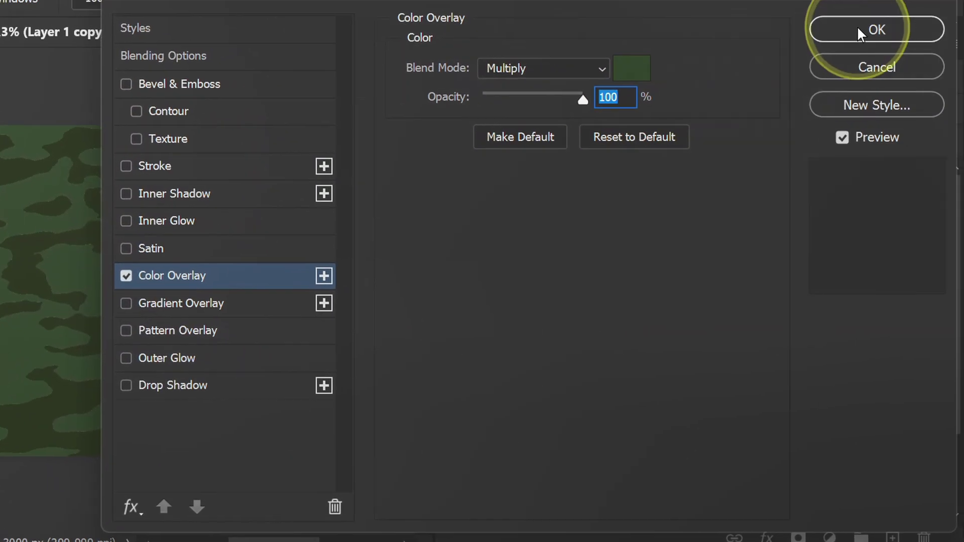
{"action": "left_click", "coordinate": [859, 32]}
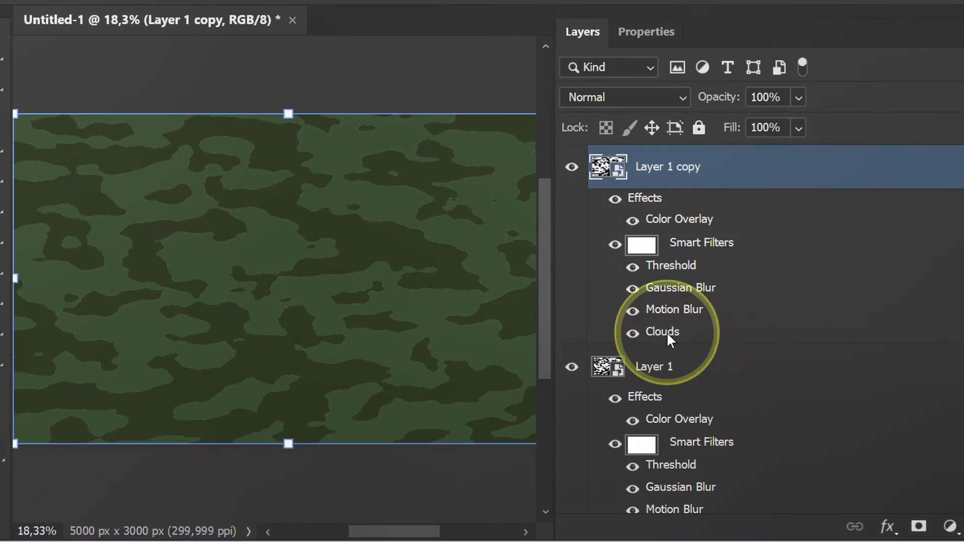
Regenerate Layer 1 copy's clouds and raise its Threshold level slightly to about 133
{"action": "double_click", "coordinate": [668, 335]}
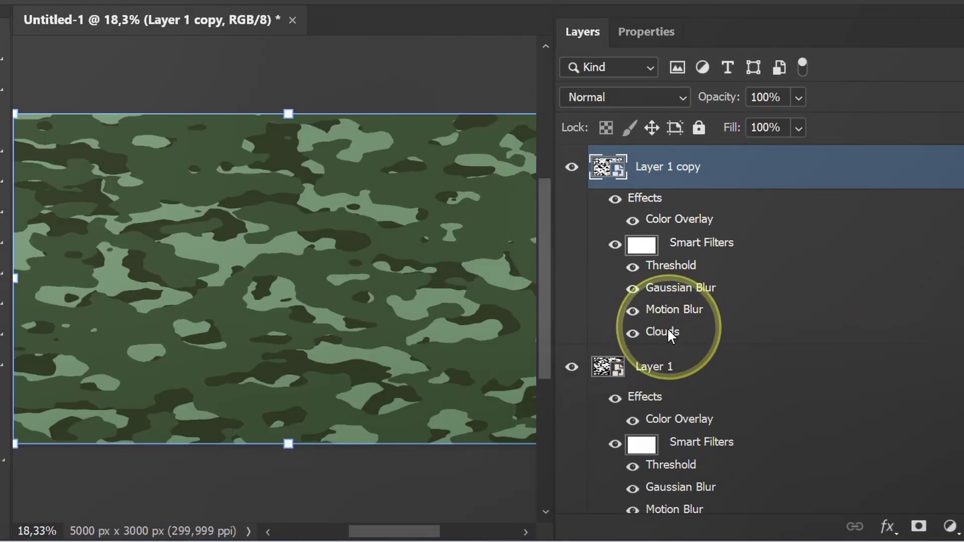
{"action": "double_click", "coordinate": [672, 266]}
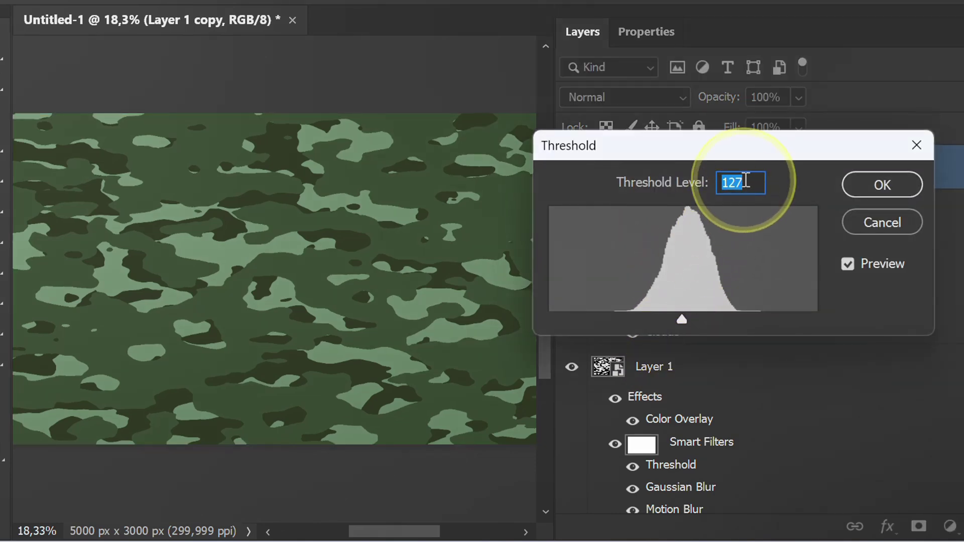
{"action": "key", "text": "Up"}
{"action": "key", "text": "Up"}
{"action": "key", "text": "Up"}
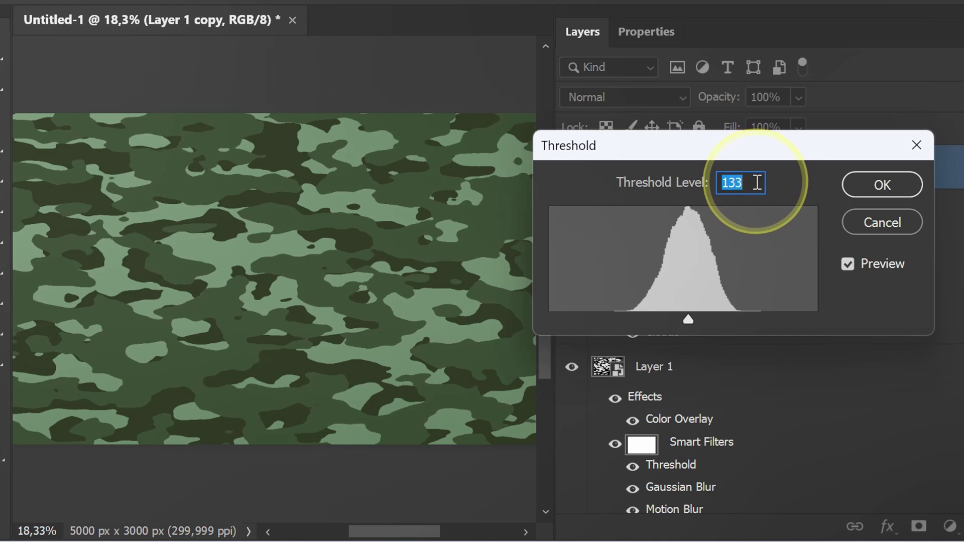
{"action": "left_click", "coordinate": [881, 185]}
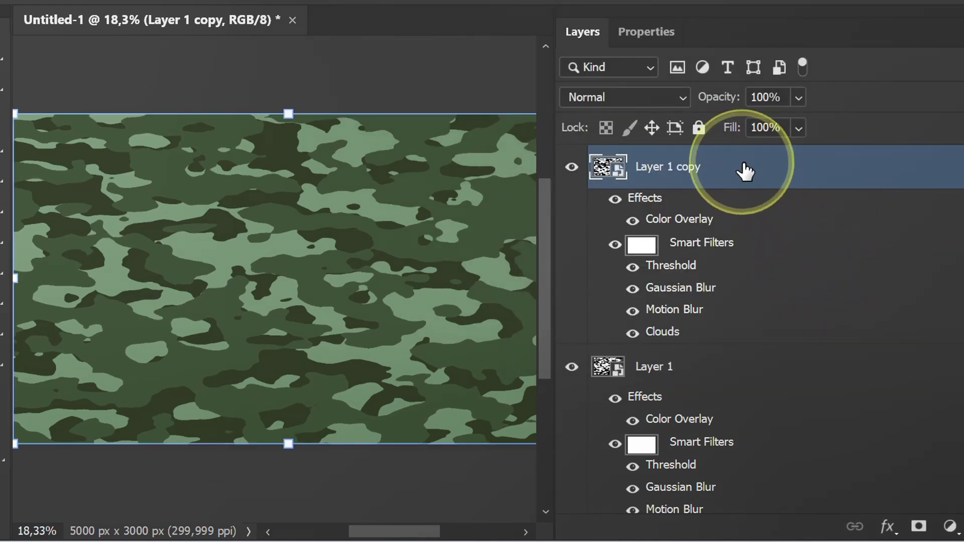
Duplicate the layer as Layer 1 copy 2 and copy hex 7c9881 from the Army Camo palette
{"action": "key", "text": "ctrl+j"}
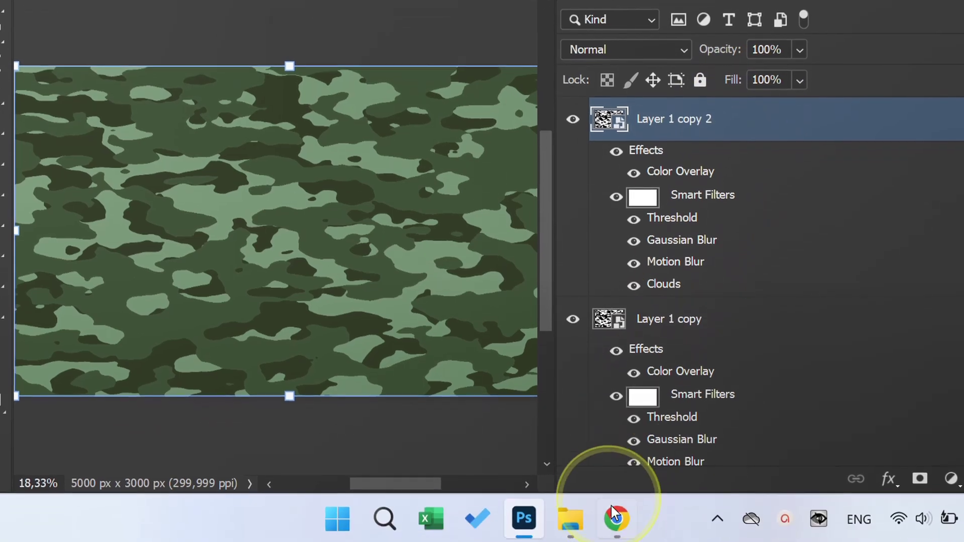
{"action": "left_click", "coordinate": [615, 517]}
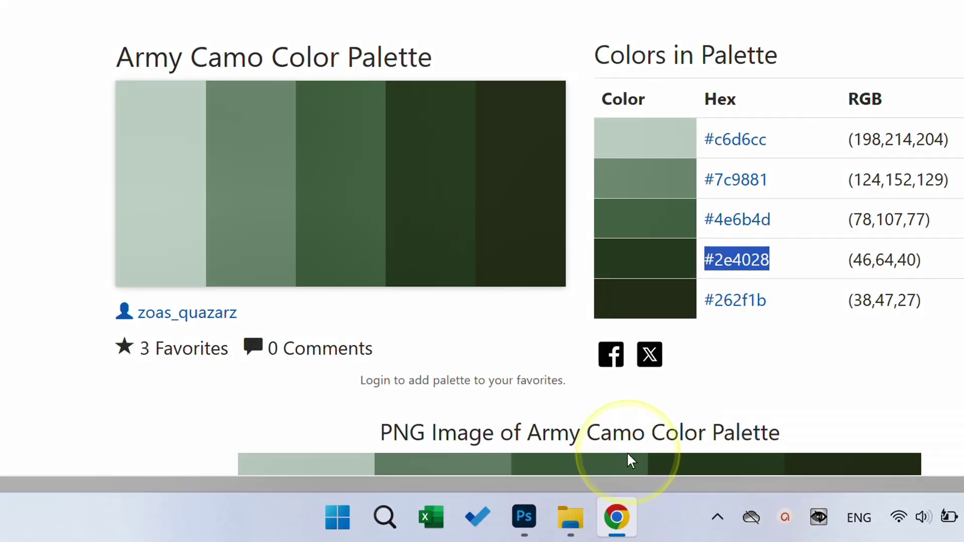
{"action": "left_click_drag", "start_coordinate": [770, 180], "coordinate": [710, 177]}
{"action": "key", "text": "ctrl+c"}
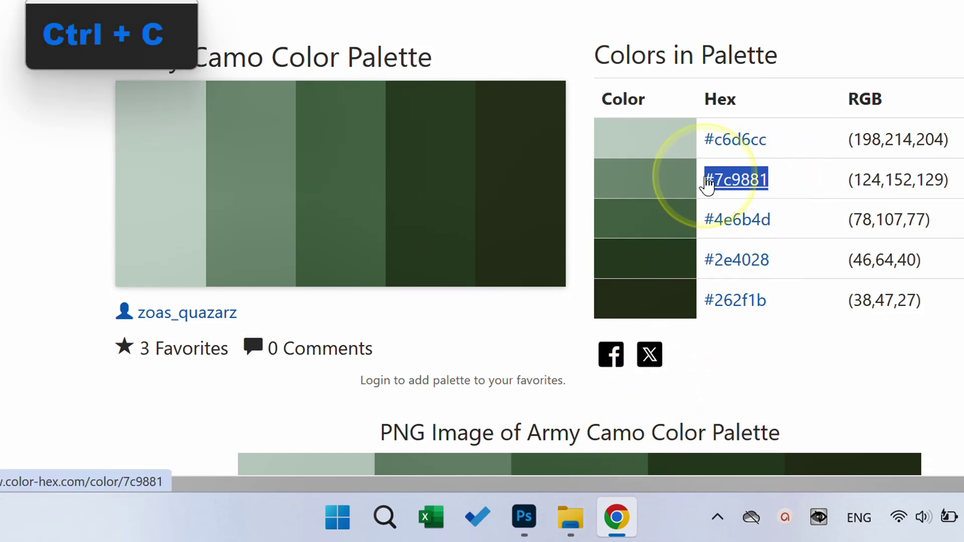
{"action": "key", "text": "alt+Tab"}
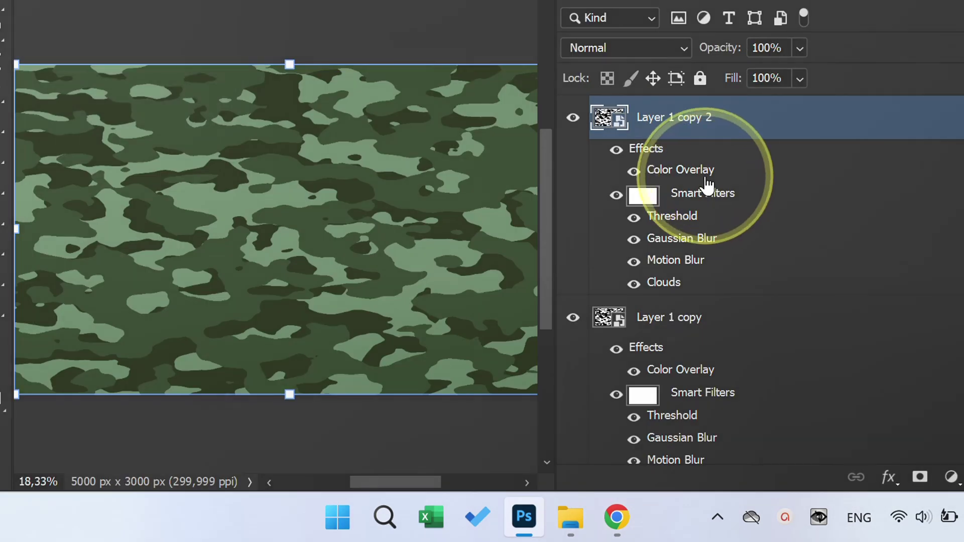
Set Layer 1 copy 2's Color Overlay to the pasted light green #7c9881
{"action": "double_click", "coordinate": [666, 173]}
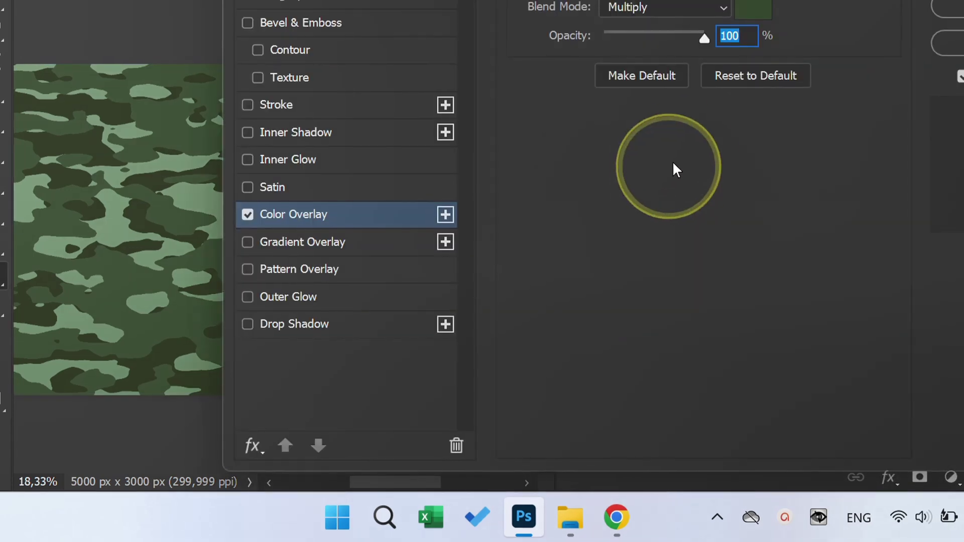
{"action": "left_click", "coordinate": [742, 7]}
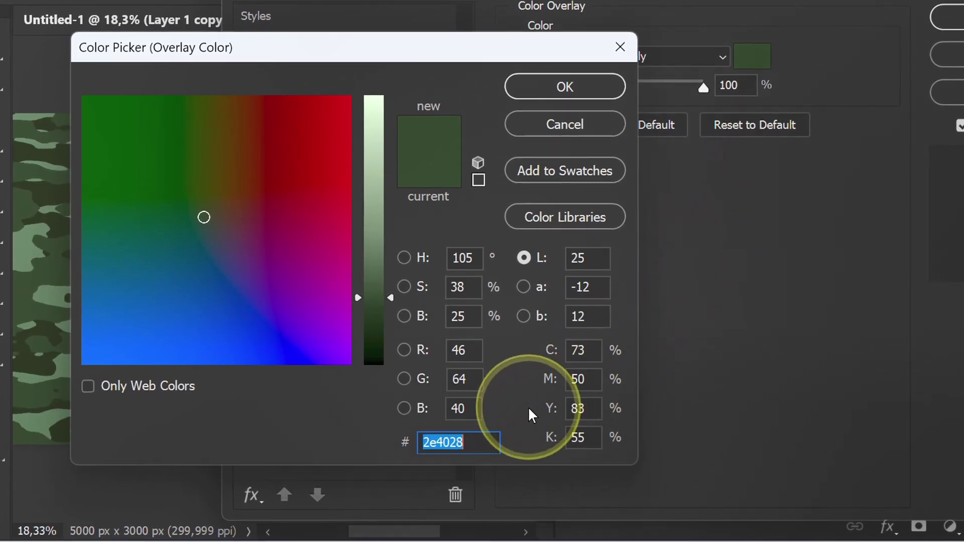
{"action": "key", "text": "ctrl+v"}
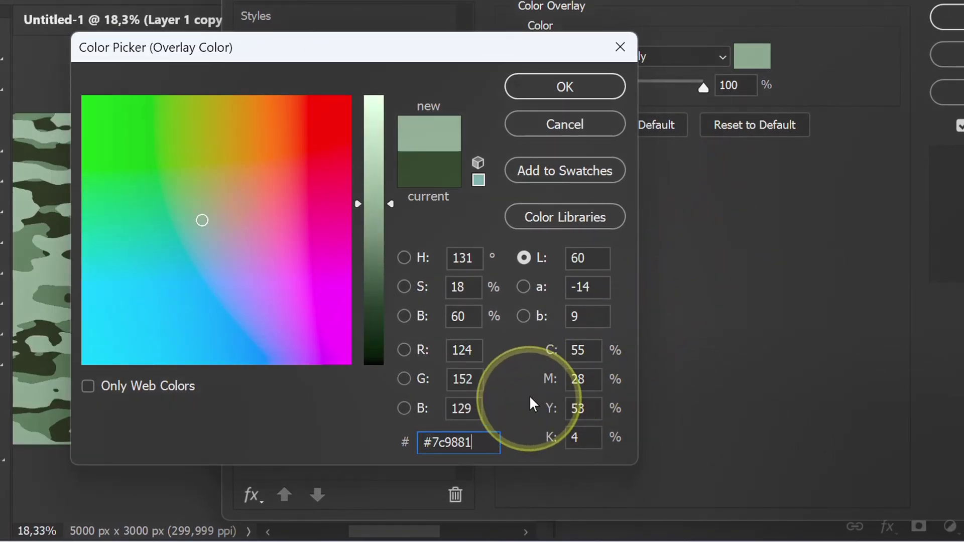
{"action": "left_click", "coordinate": [539, 91]}
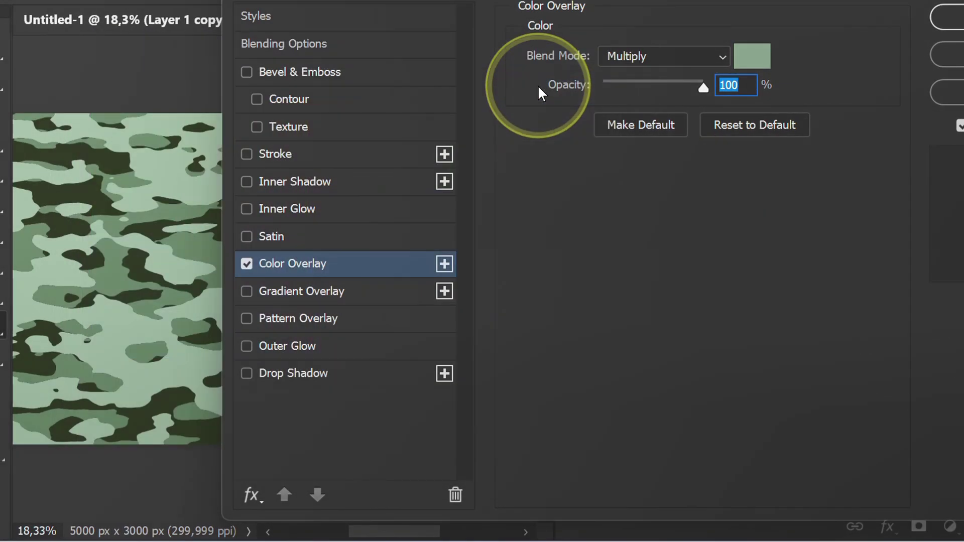
{"action": "left_click", "coordinate": [850, 28]}
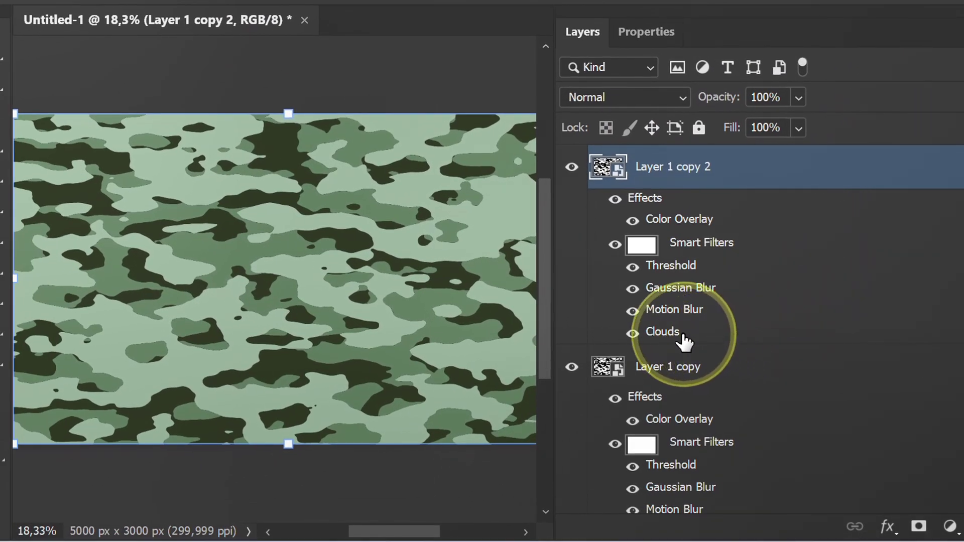
Re-randomise Layer 1 copy 2's Clouds and raise its Threshold level to 138
{"action": "double_click", "coordinate": [670, 331]}
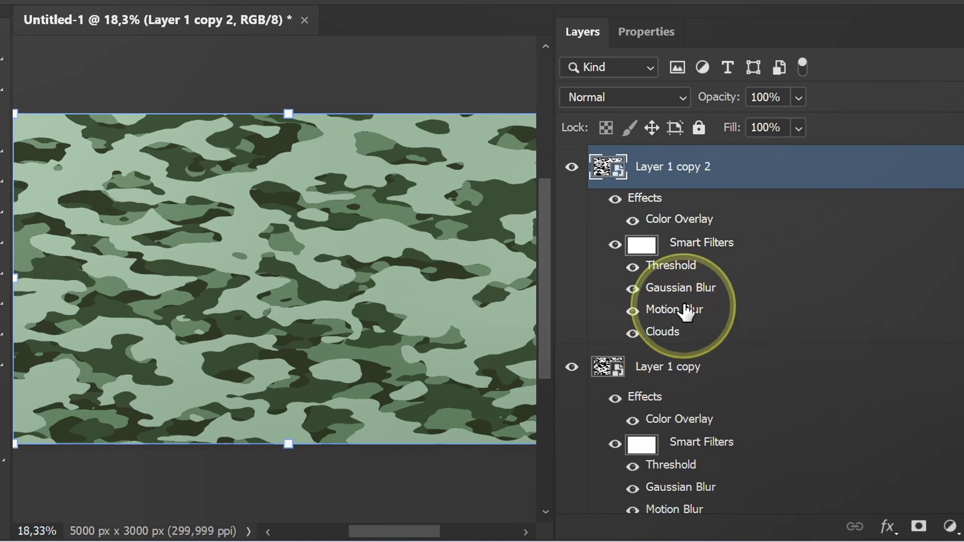
{"action": "double_click", "coordinate": [682, 267]}
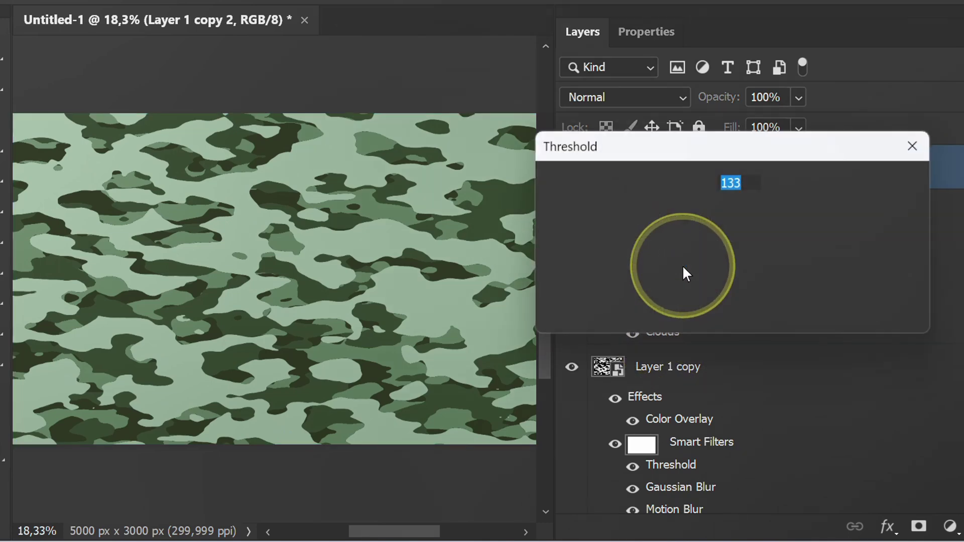
{"action": "double_click", "coordinate": [751, 181]}
{"action": "key", "text": "Up"}
{"action": "key", "text": "Up"}
{"action": "key", "text": "Up"}
{"action": "key", "text": "Up"}
{"action": "key", "text": "Up"}
{"action": "key", "text": "Up"}
{"action": "key", "text": "Up"}
{"action": "left_click", "coordinate": [882, 185]}
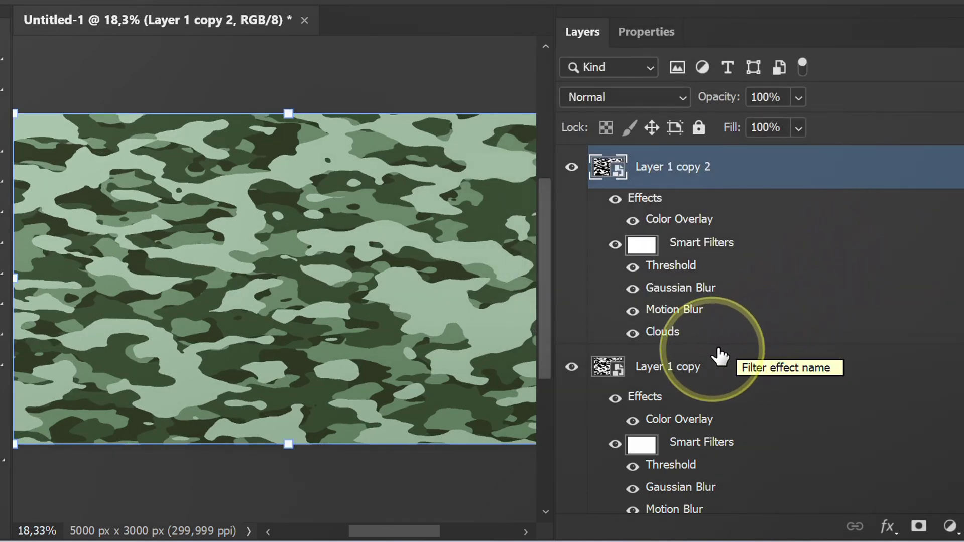
Regenerate the Clouds twice more and enter a Motion Blur distance of 500
{"action": "double_click", "coordinate": [659, 332]}
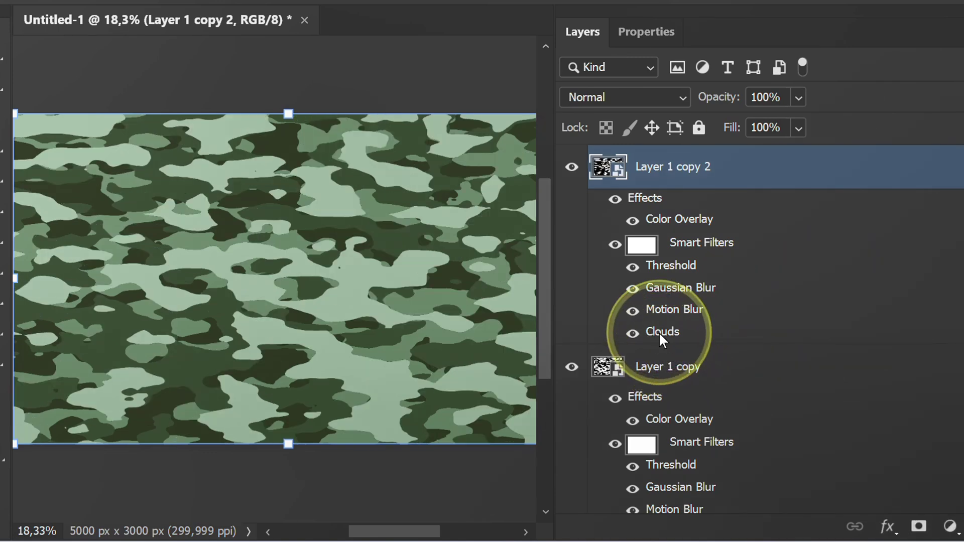
{"action": "double_click", "coordinate": [658, 332]}
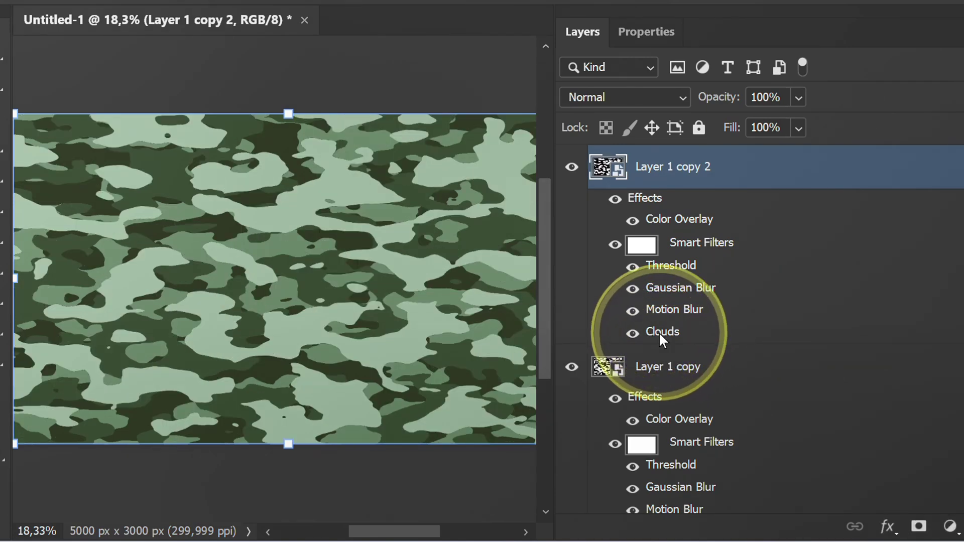
{"action": "double_click", "coordinate": [673, 309]}
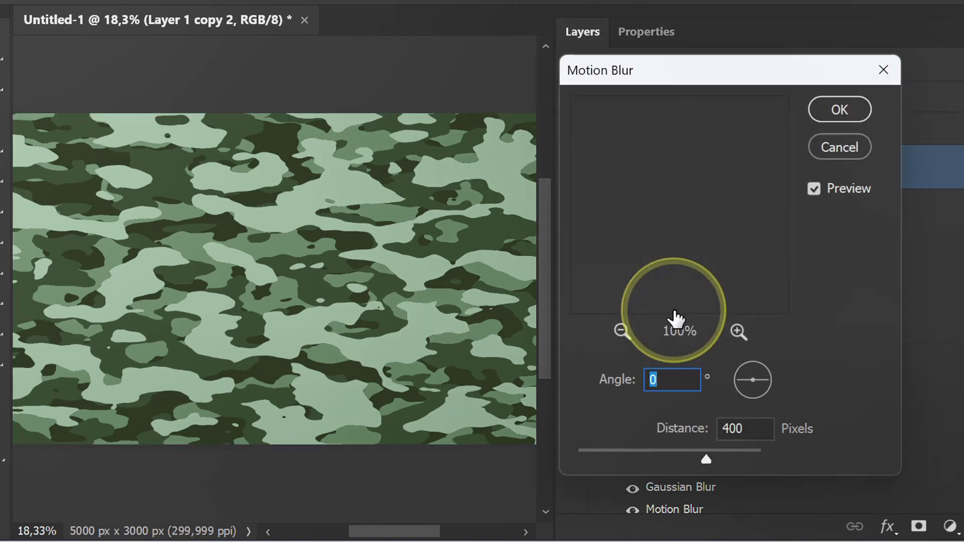
{"action": "left_click", "coordinate": [711, 420]}
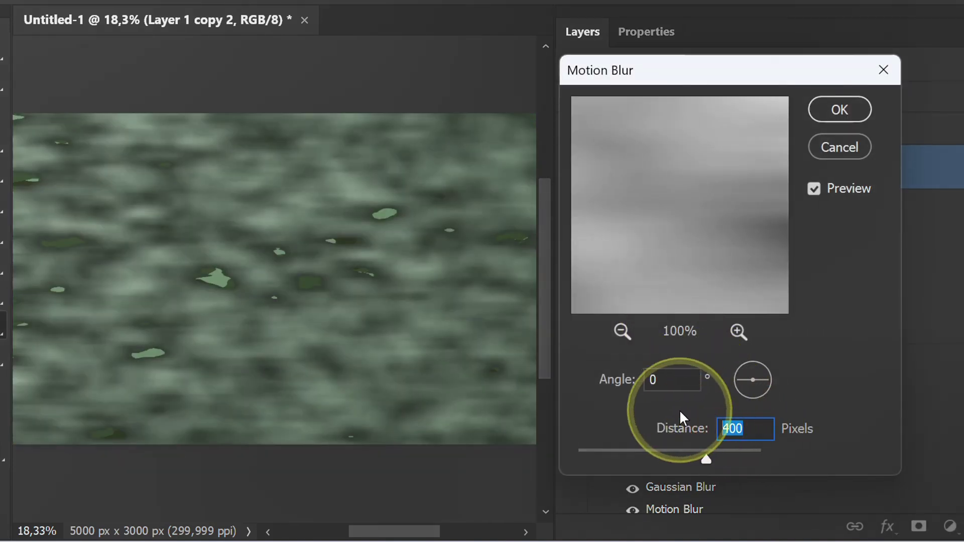
{"action": "type", "text": "500"}
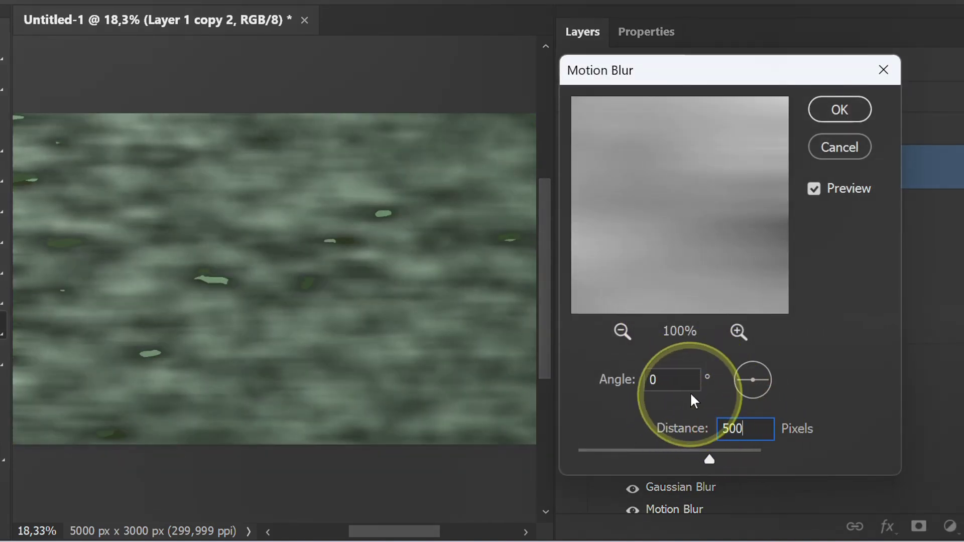
Apply the 500 px Motion Blur and nudge Layer 1 copy 2's Threshold level
{"action": "left_click", "coordinate": [834, 109]}
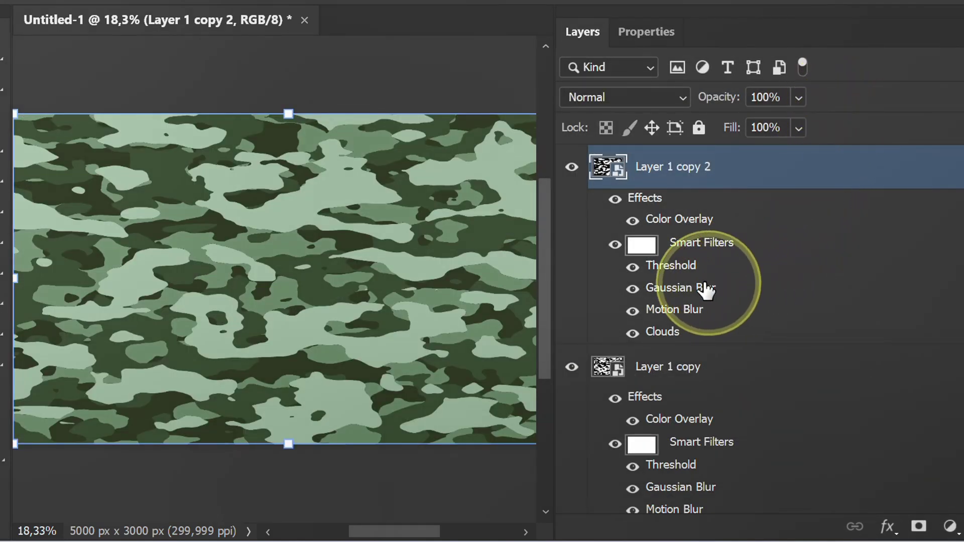
{"action": "double_click", "coordinate": [673, 266]}
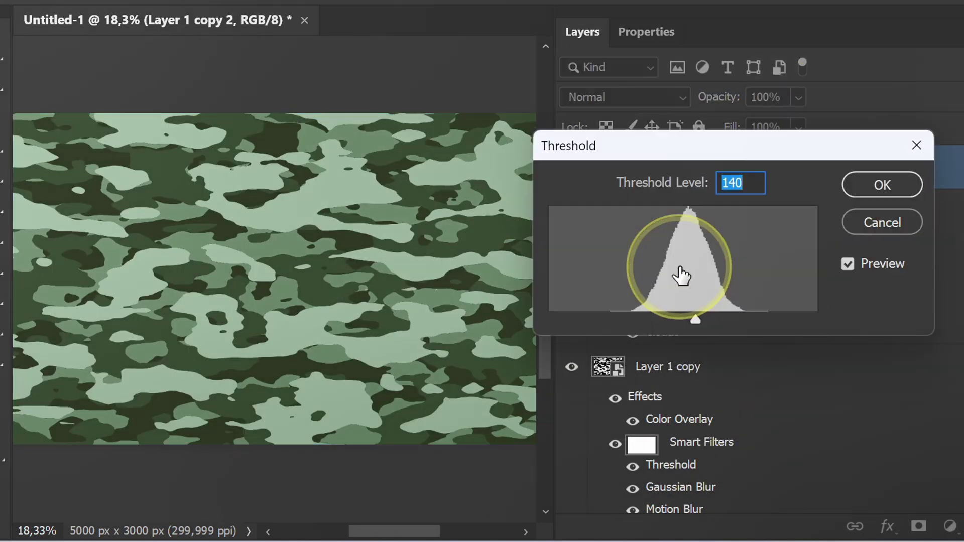
{"action": "key", "text": "Down"}
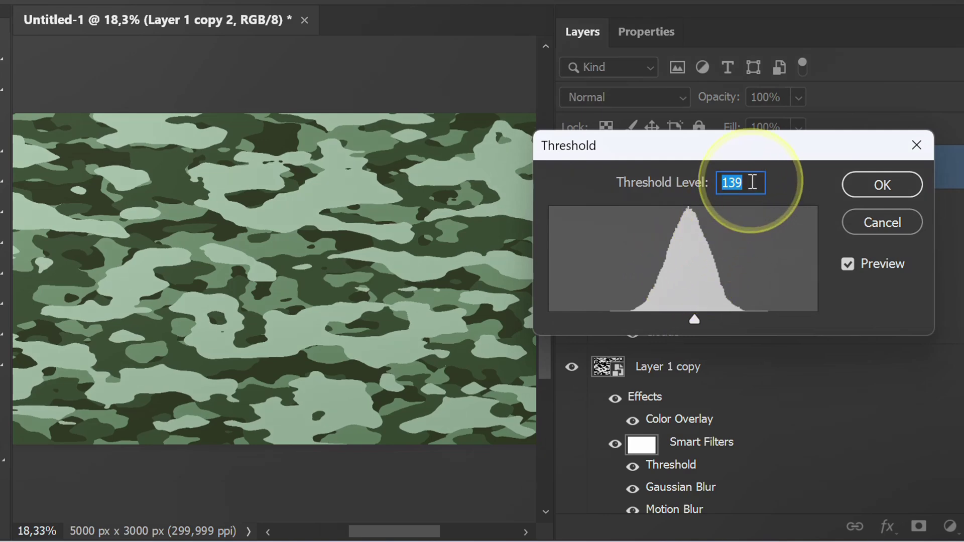
{"action": "key", "text": "Up"}
{"action": "key", "text": "Up"}
{"action": "key", "text": "Up"}
{"action": "key", "text": "Up"}
{"action": "key", "text": "Up"}
{"action": "key", "text": "Up"}
{"action": "key", "text": "Up"}
{"action": "left_click", "coordinate": [879, 186]}
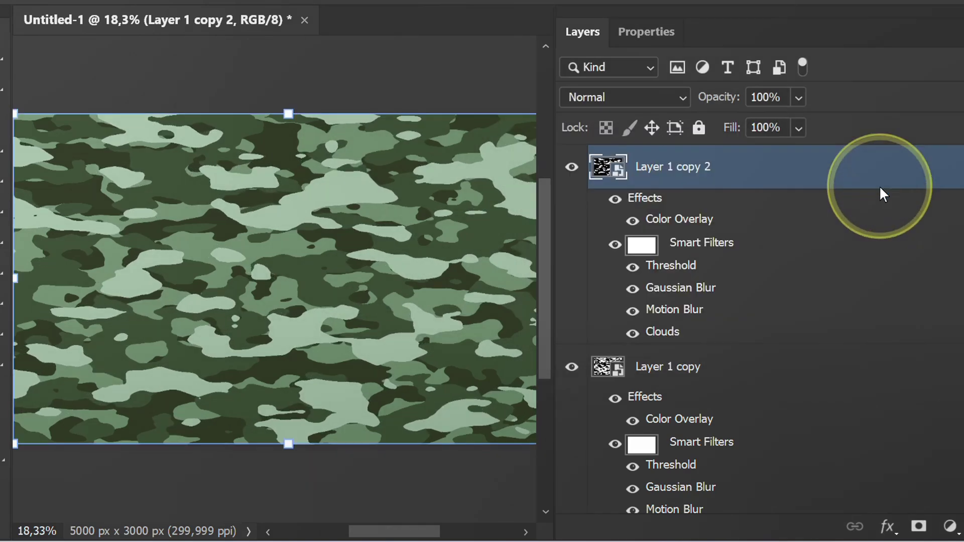
Re-randomise the Clouds pattern and settle the Threshold level at 139
{"action": "left_click", "coordinate": [668, 335]}
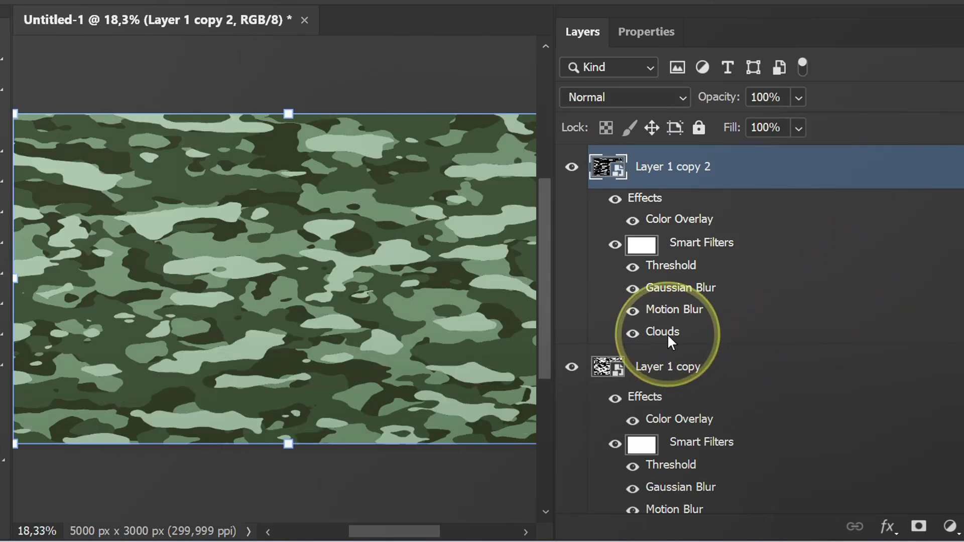
{"action": "double_click", "coordinate": [667, 333]}
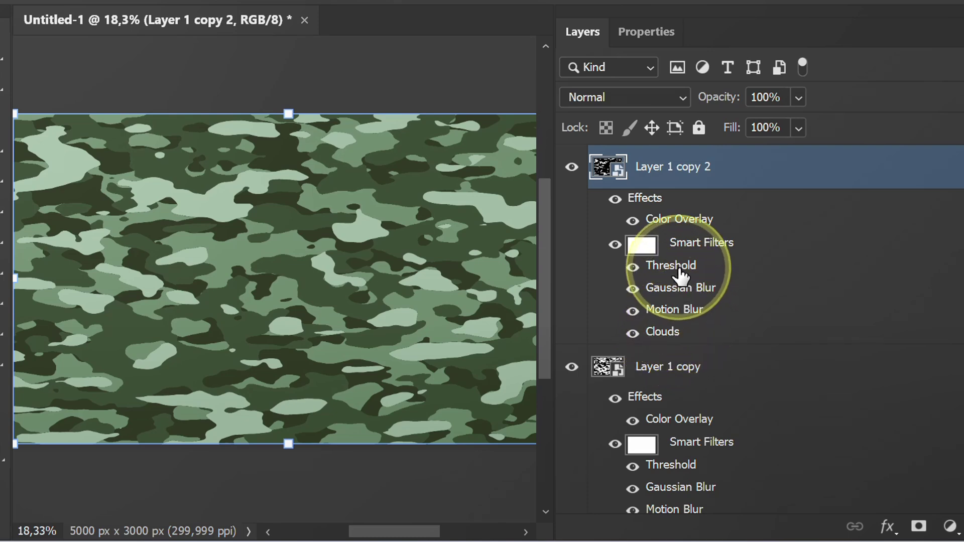
{"action": "double_click", "coordinate": [679, 268]}
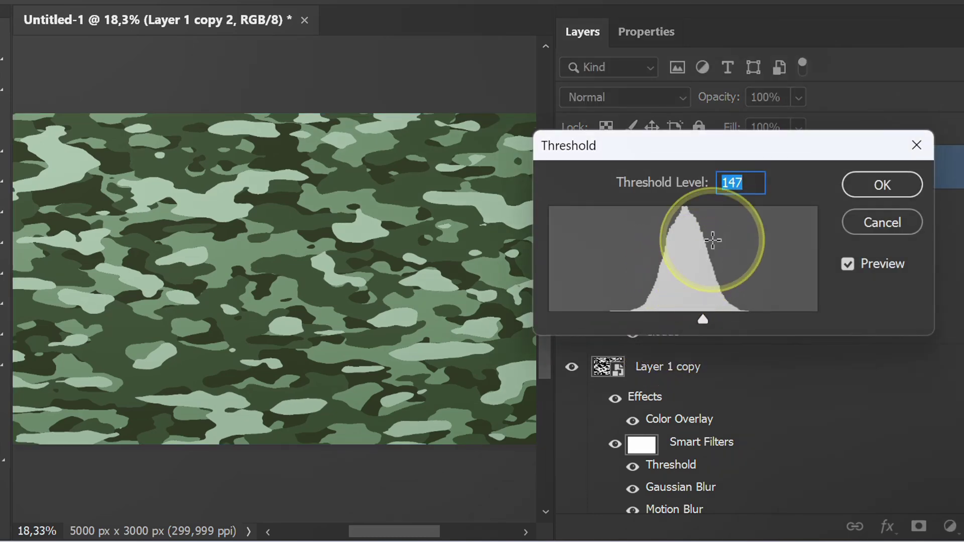
{"action": "key", "text": "Down"}
{"action": "key", "text": "Down"}
{"action": "key", "text": "Down"}
{"action": "key", "text": "Down"}
{"action": "key", "text": "Down"}
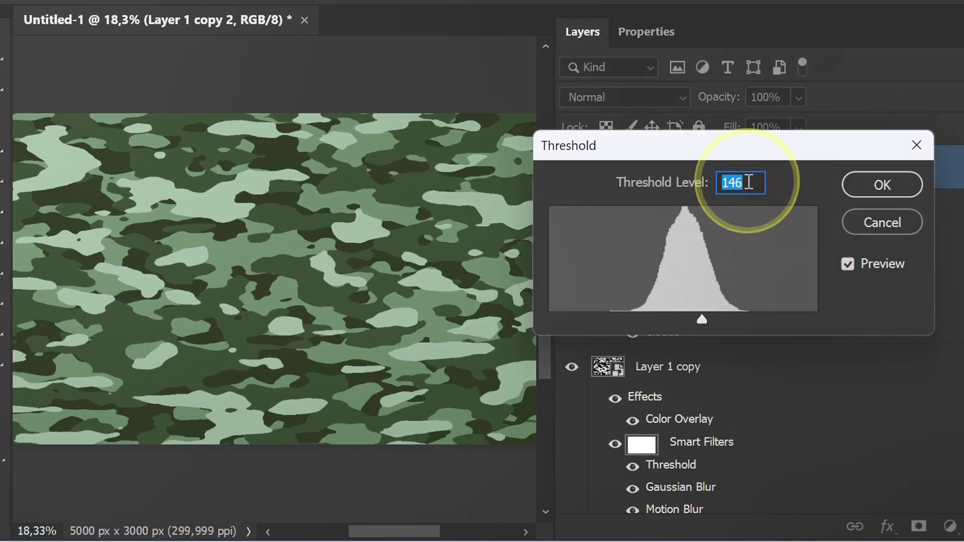
{"action": "key", "text": "Down"}
{"action": "key", "text": "Down"}
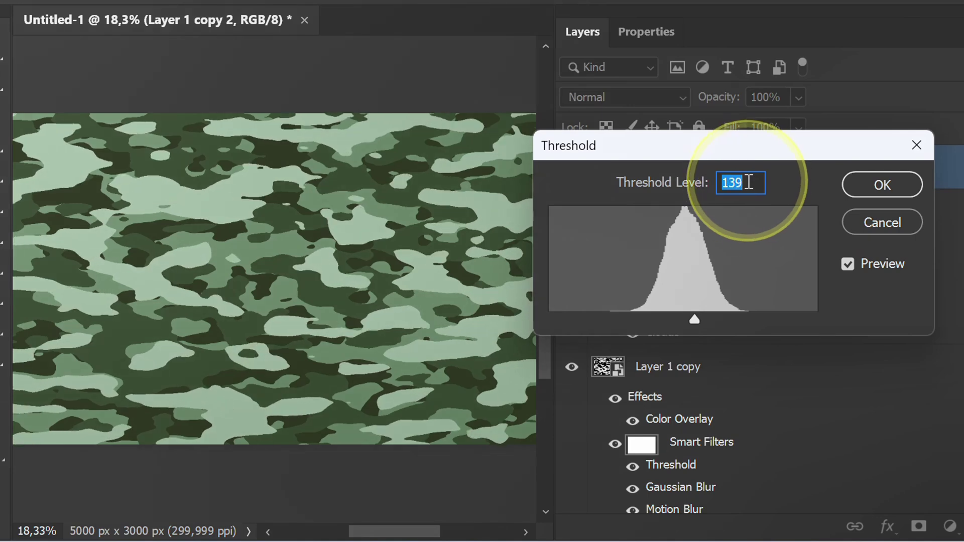
{"action": "left_click", "coordinate": [879, 186]}
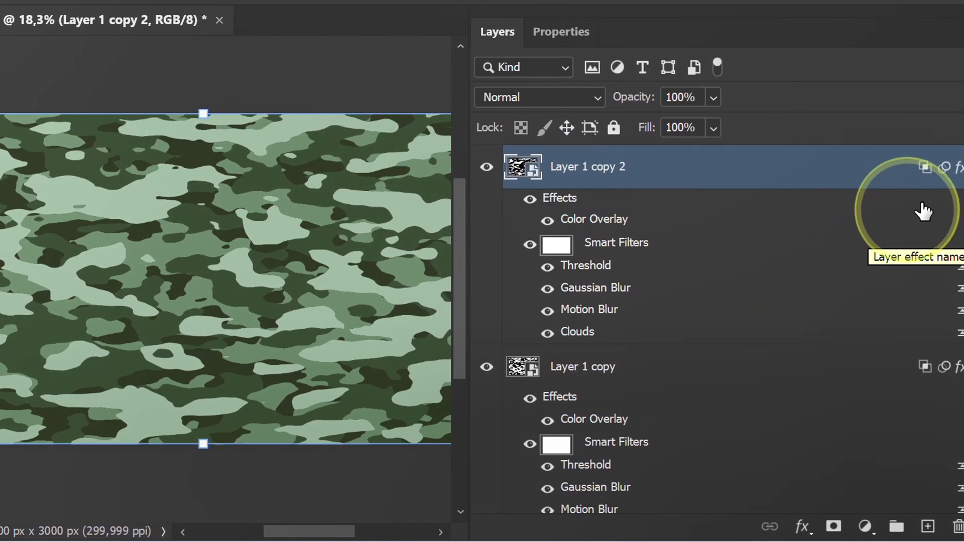
Collapse the effects lists of Layer 1, Layer 1 copy and Layer 1 copy 2, then deselect
{"action": "left_click", "coordinate": [941, 171]}
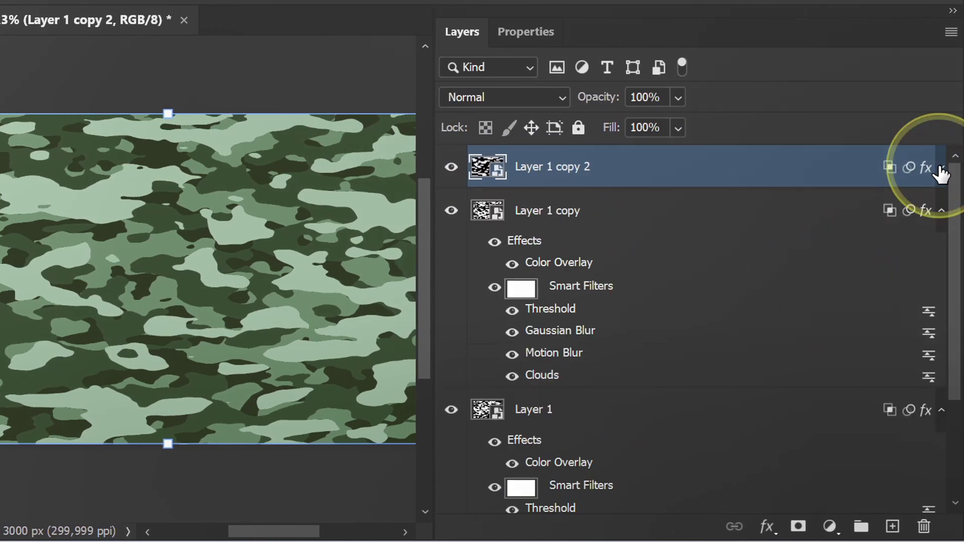
{"action": "left_click", "coordinate": [941, 212]}
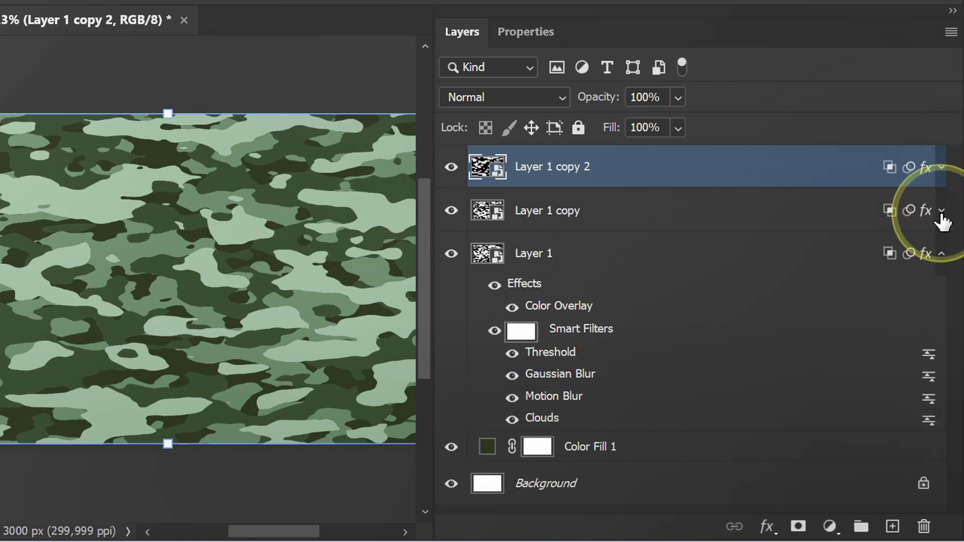
{"action": "left_click", "coordinate": [941, 255]}
{"action": "left_click", "coordinate": [588, 429]}
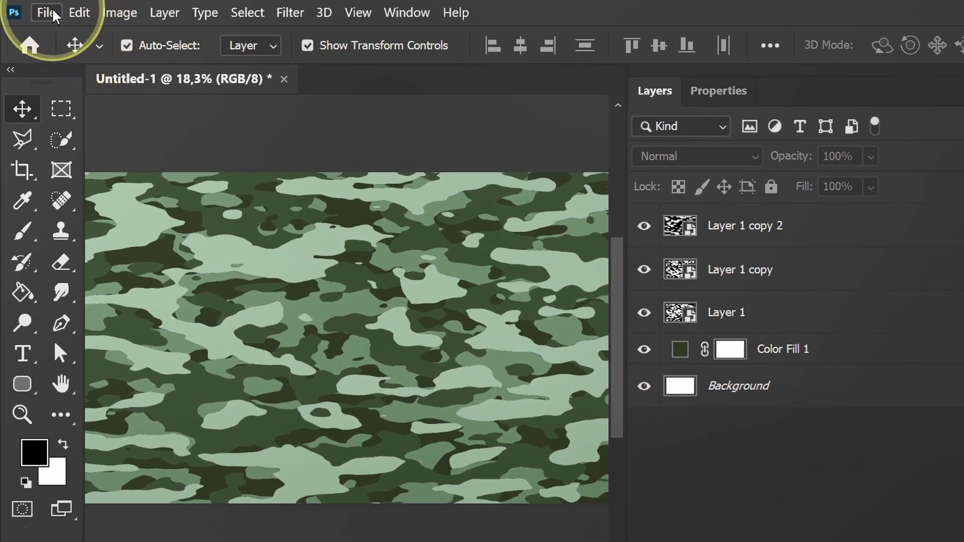
Open flat-lay-fabric-texture-background.jpg as a new document
{"action": "left_click", "coordinate": [46, 12]}
{"action": "left_click", "coordinate": [127, 31]}
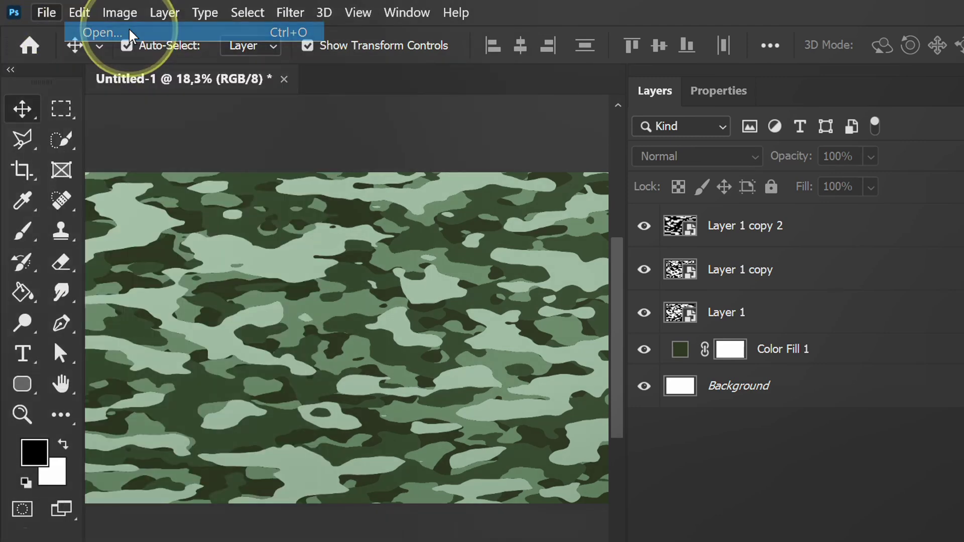
{"action": "left_click", "coordinate": [243, 173]}
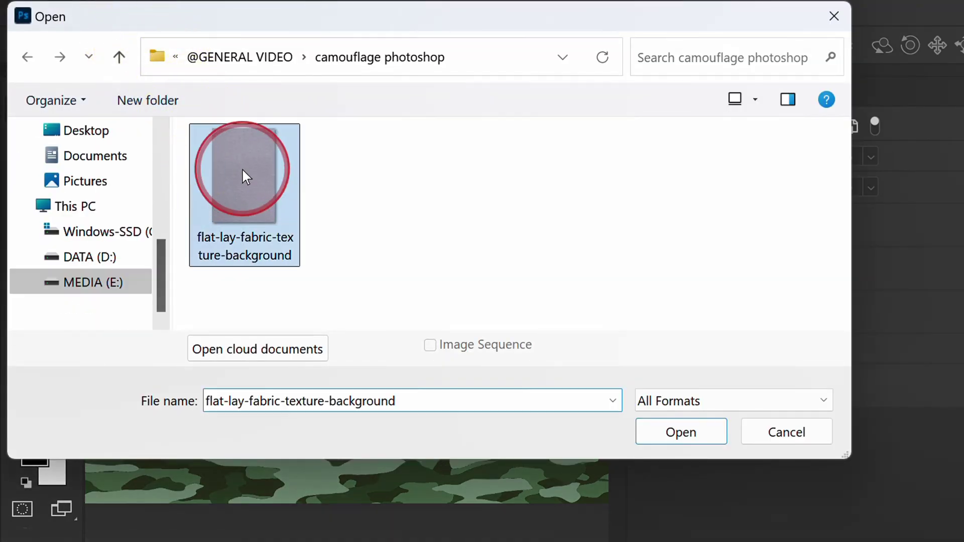
{"action": "left_click", "coordinate": [672, 432]}
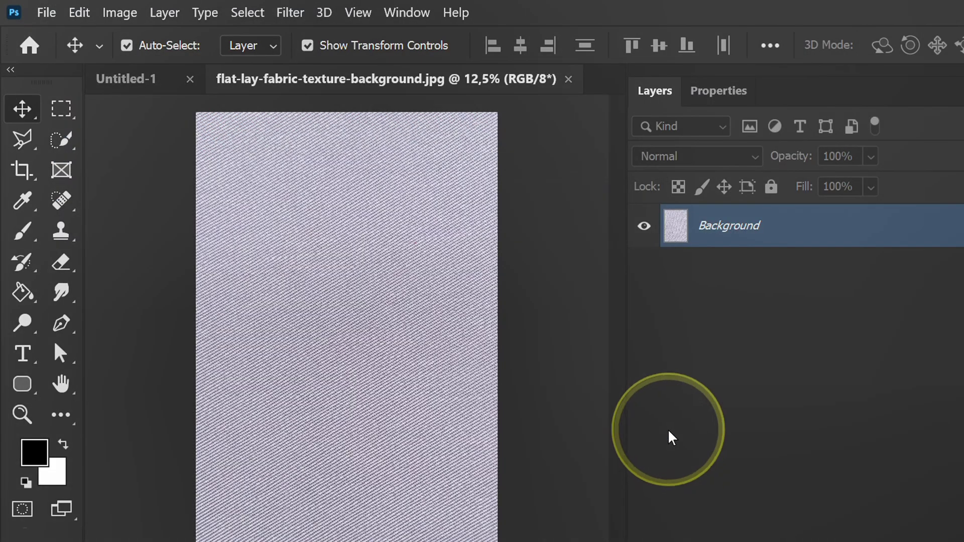
Drop the fabric into the camouflage document as Layer 2, rotated 90° and scaled to the canvas
{"action": "left_click_drag", "start_coordinate": [359, 289], "coordinate": [306, 267]}
{"action": "left_click_drag", "start_coordinate": [346, 321], "coordinate": [345, 322]}
{"action": "key", "text": "ctrl+0"}
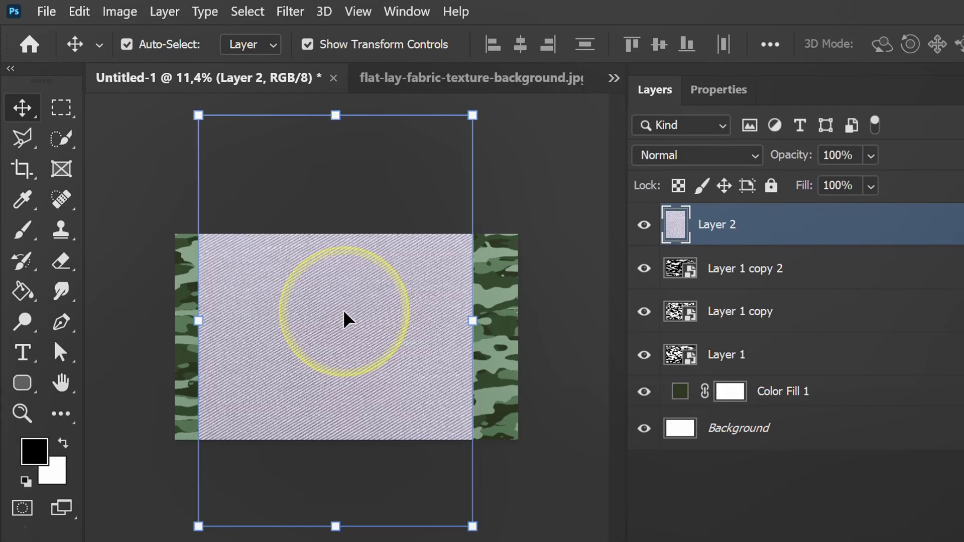
{"action": "left_click_drag", "start_coordinate": [490, 63], "coordinate": [520, 383]}
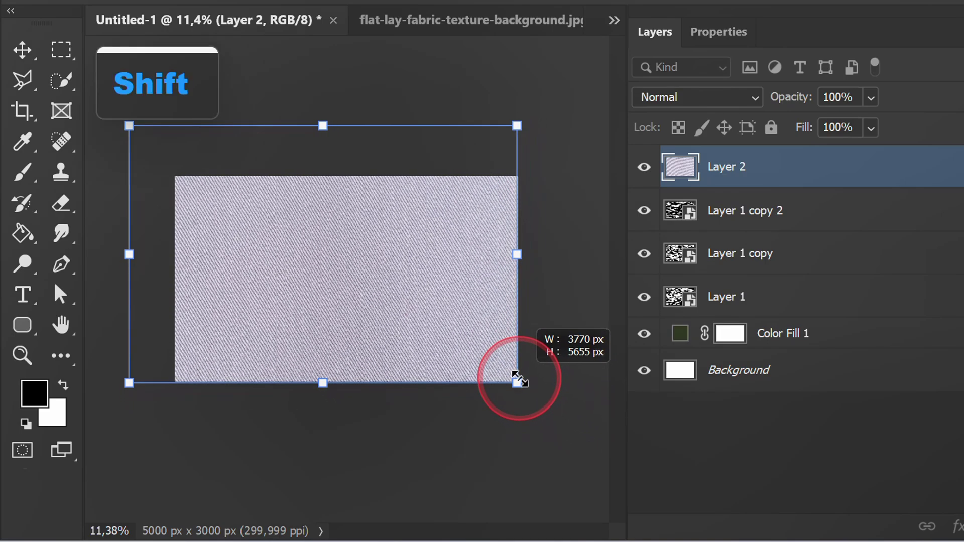
{"action": "left_click_drag", "start_coordinate": [129, 126], "coordinate": [172, 154]}
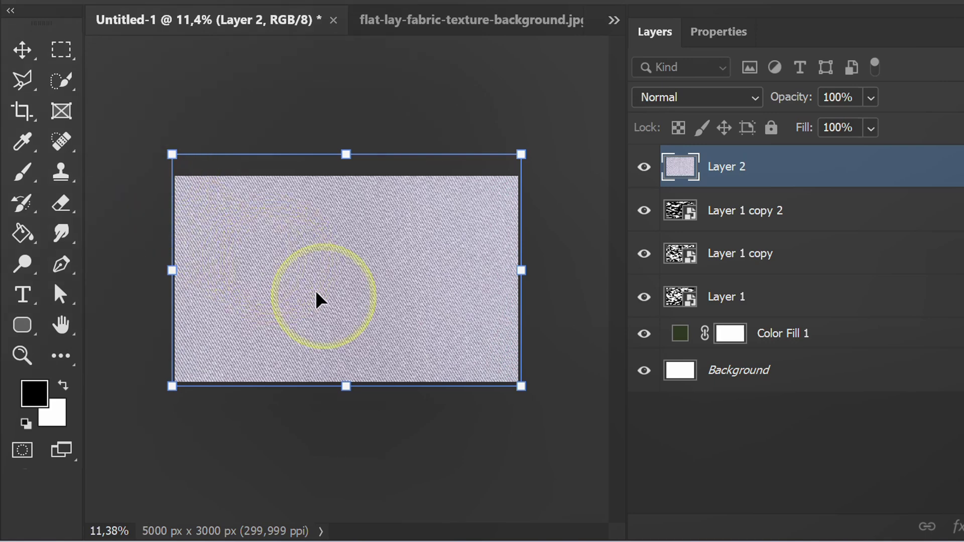
{"action": "left_click", "coordinate": [711, 441]}
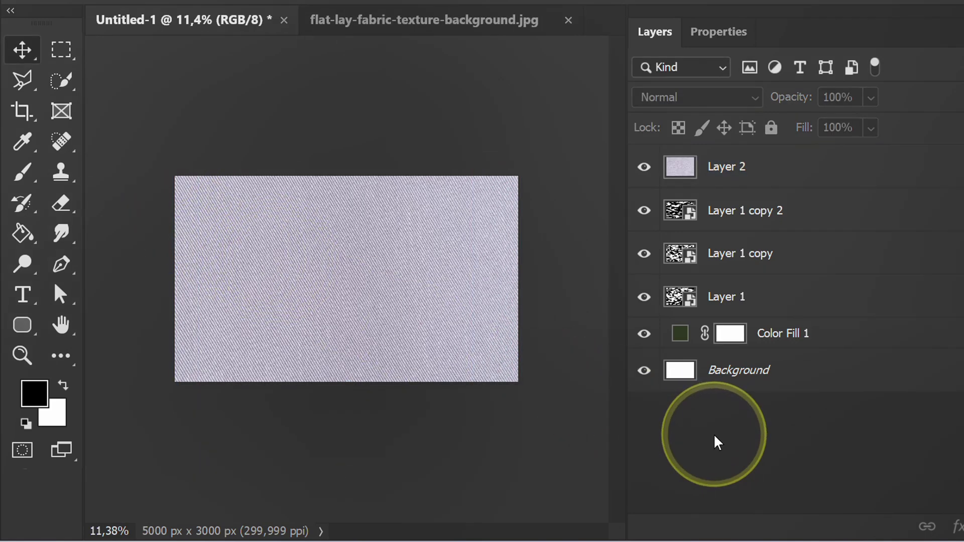
Centre Layer 2 horizontally and vertically relative to the canvas
{"action": "left_click", "coordinate": [749, 171]}
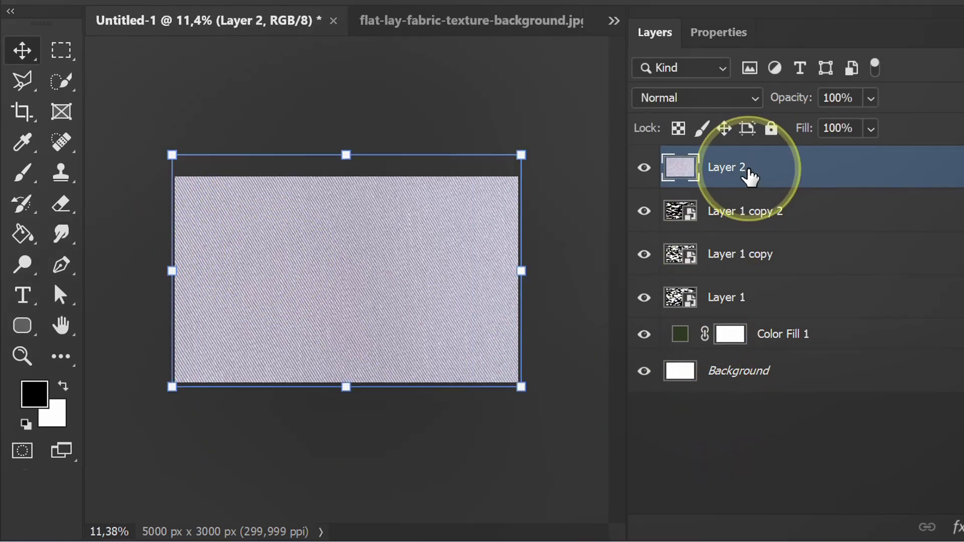
{"action": "left_click", "coordinate": [770, 30]}
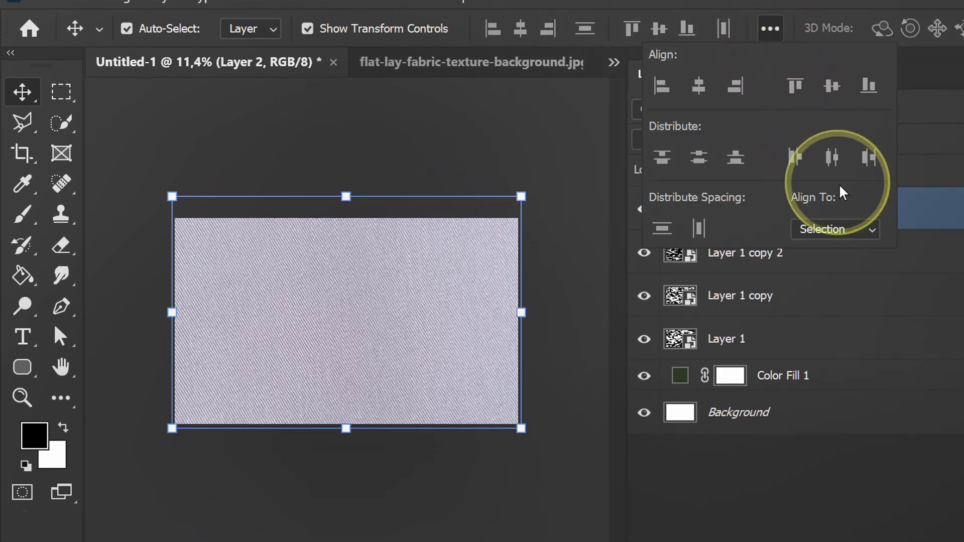
{"action": "left_click", "coordinate": [849, 229]}
{"action": "left_click", "coordinate": [823, 267]}
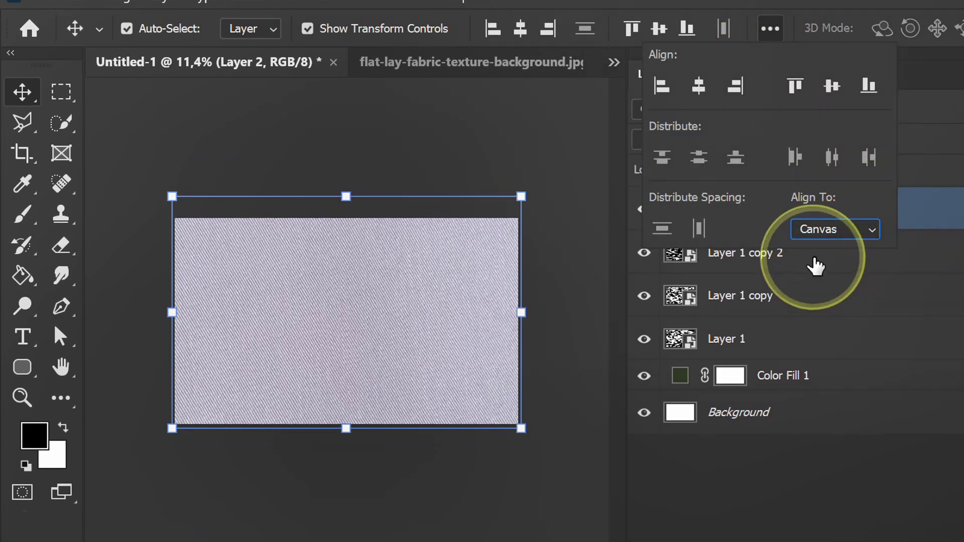
{"action": "left_click", "coordinate": [522, 33]}
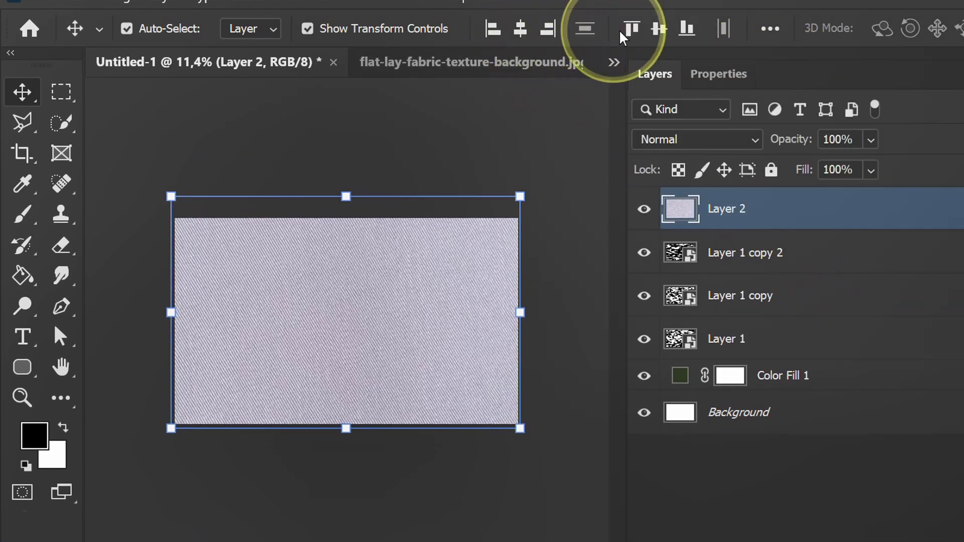
{"action": "left_click", "coordinate": [658, 28]}
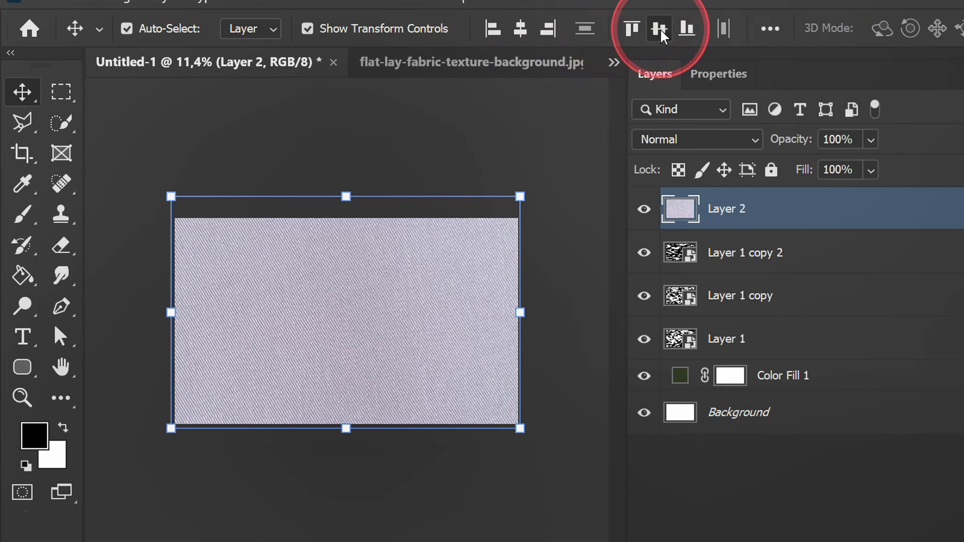
{"action": "left_click", "coordinate": [560, 142]}
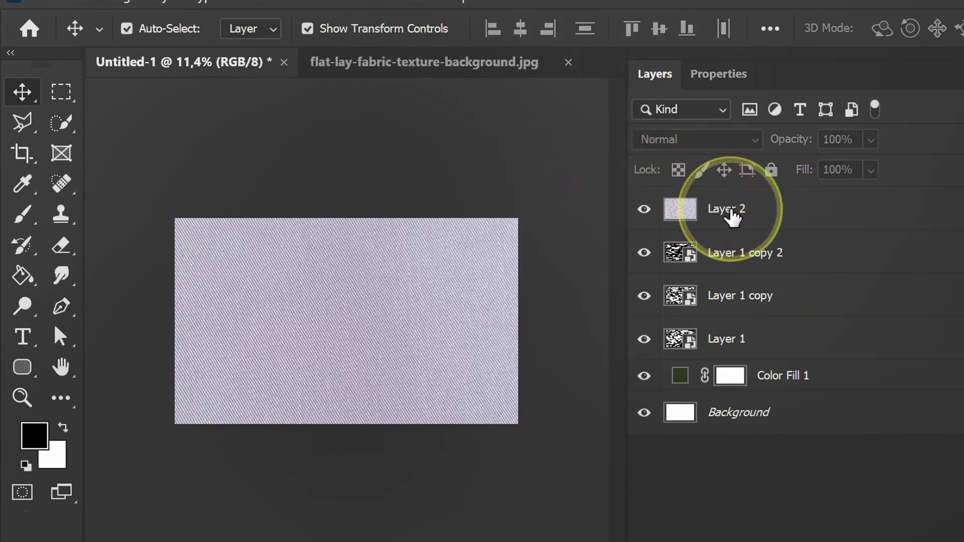
Desaturate the fabric Layer 2 to grey
{"action": "left_click", "coordinate": [726, 209]}
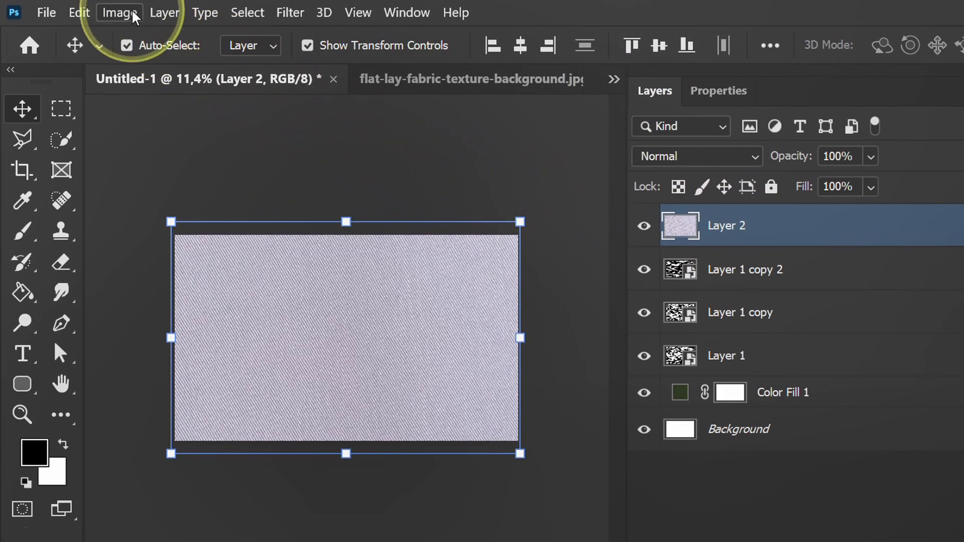
{"action": "left_click", "coordinate": [120, 2]}
{"action": "mouse_move", "coordinate": [173, 62]}
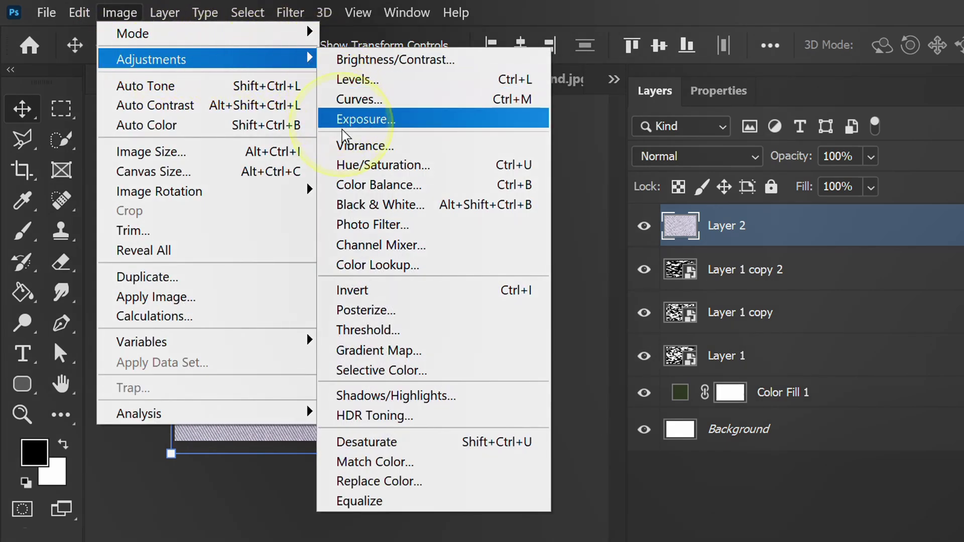
{"action": "left_click", "coordinate": [425, 443]}
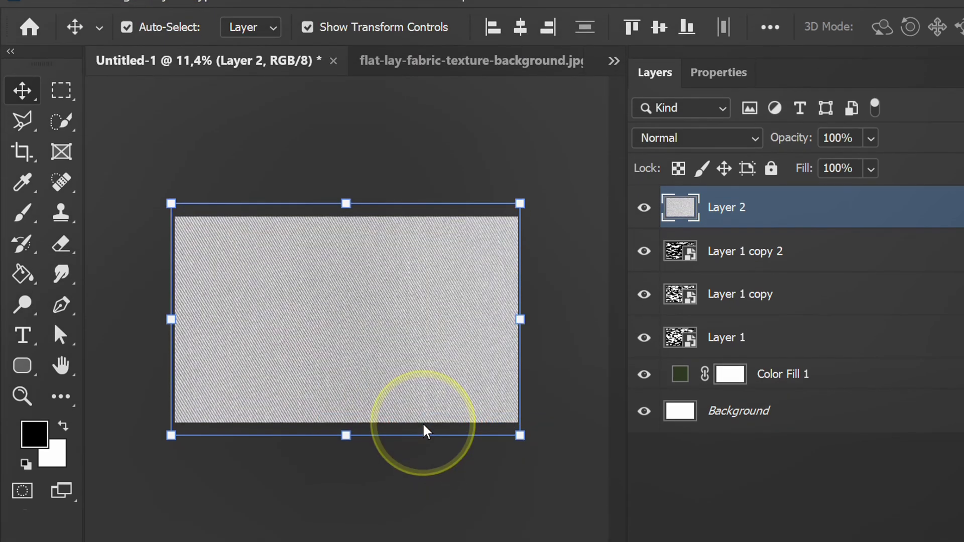
{"action": "key", "text": "ctrl+0"}
Set Layer 2's blend mode to Overlay and lock it completely
{"action": "left_click", "coordinate": [733, 136]}
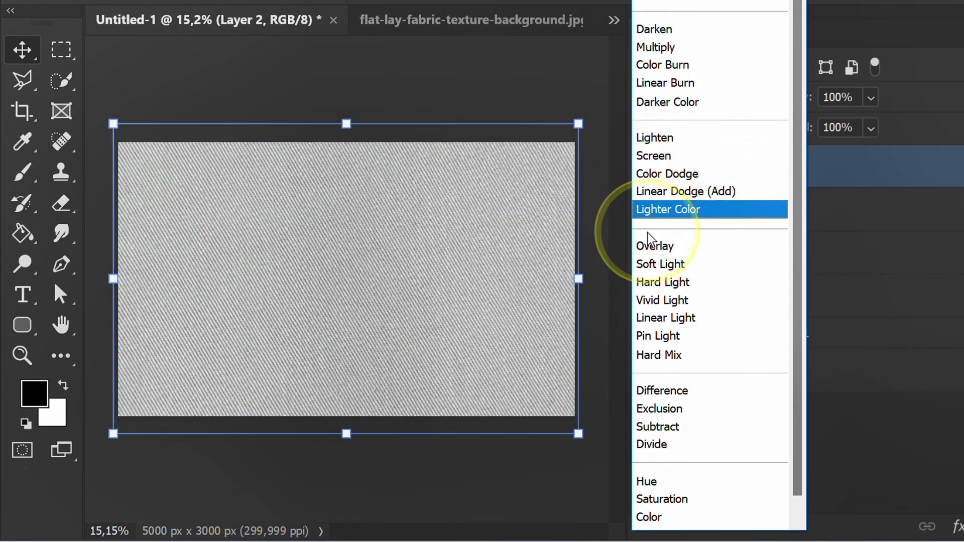
{"action": "left_click", "coordinate": [686, 249]}
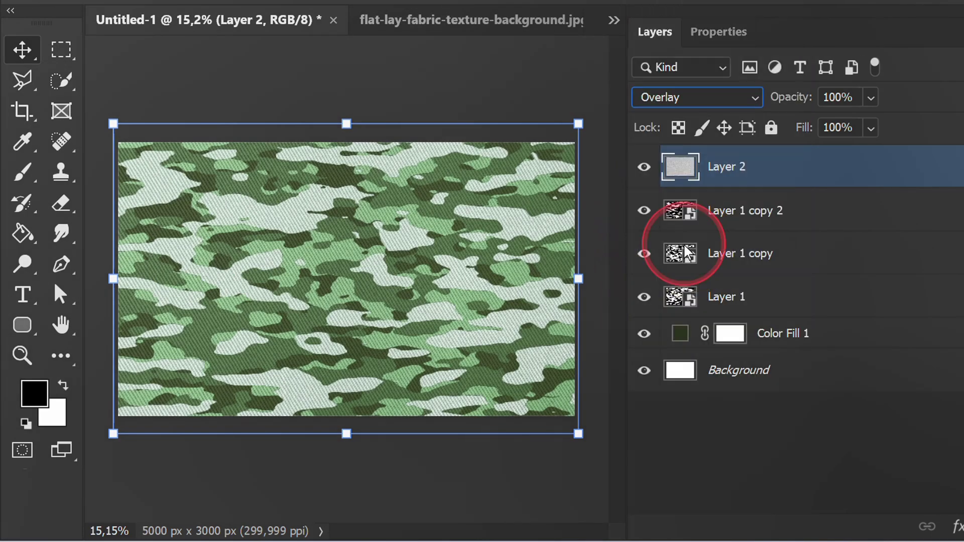
{"action": "left_click", "coordinate": [771, 128]}
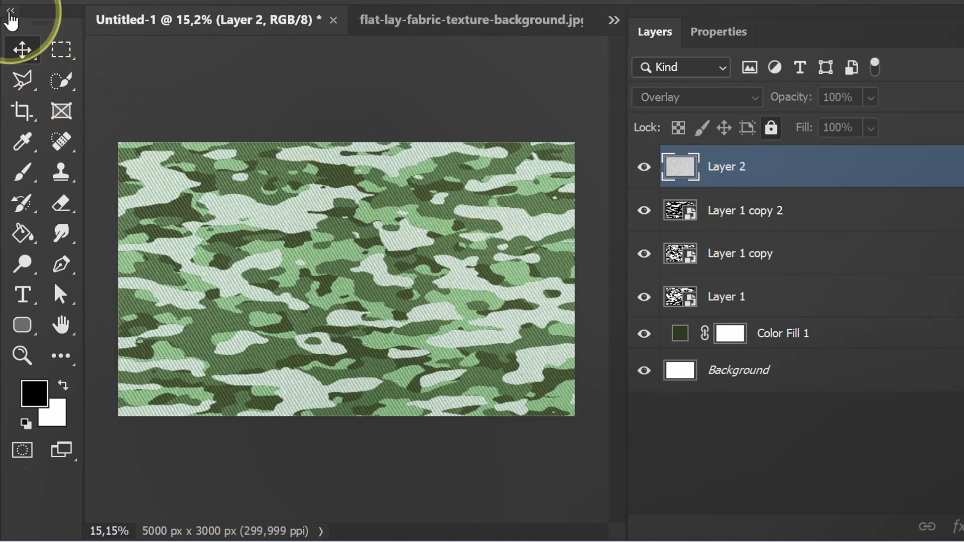
Add a Levels adjustment layer on top of the document
{"action": "left_click", "coordinate": [10, 10]}
{"action": "scroll", "coordinate": [294, 271], "scroll_direction": "up", "scroll_amount": 1}
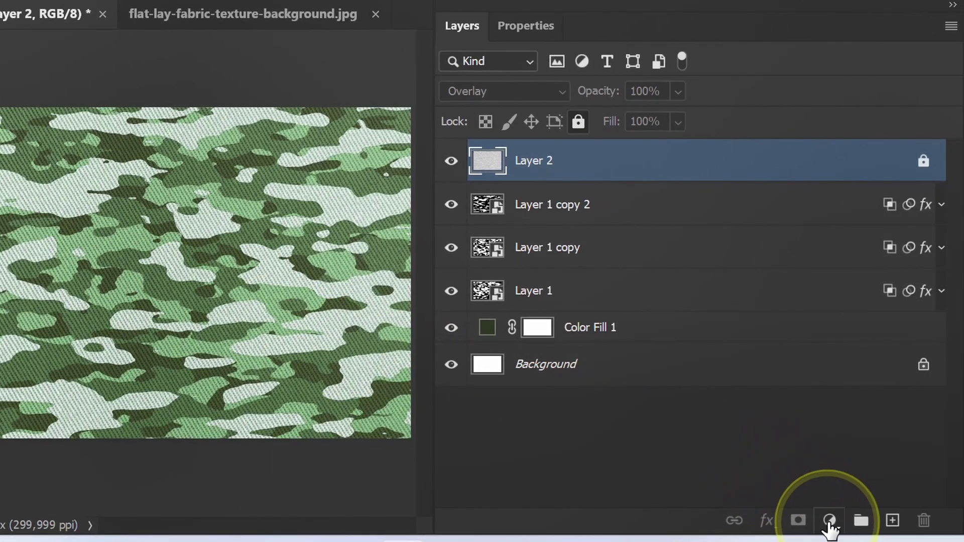
{"action": "left_click", "coordinate": [957, 524]}
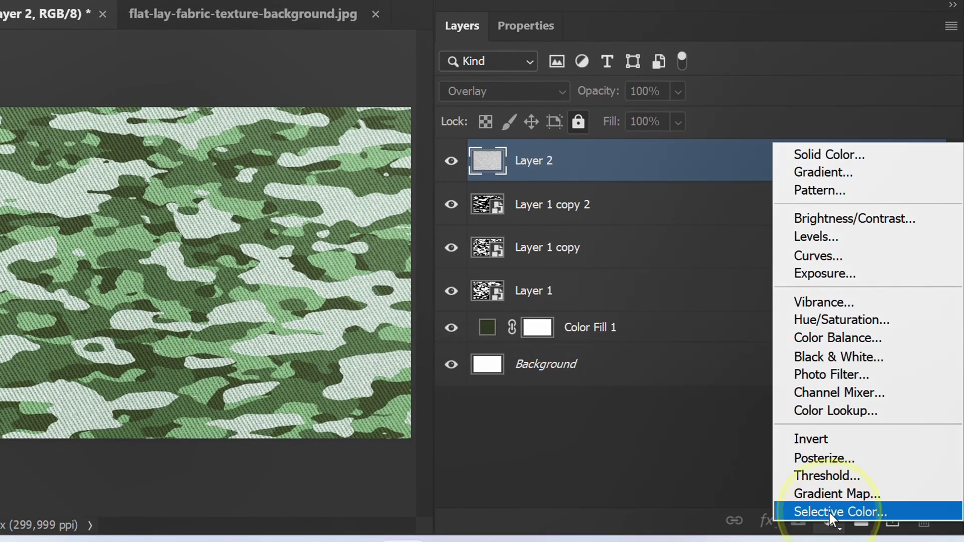
{"action": "left_click", "coordinate": [847, 237]}
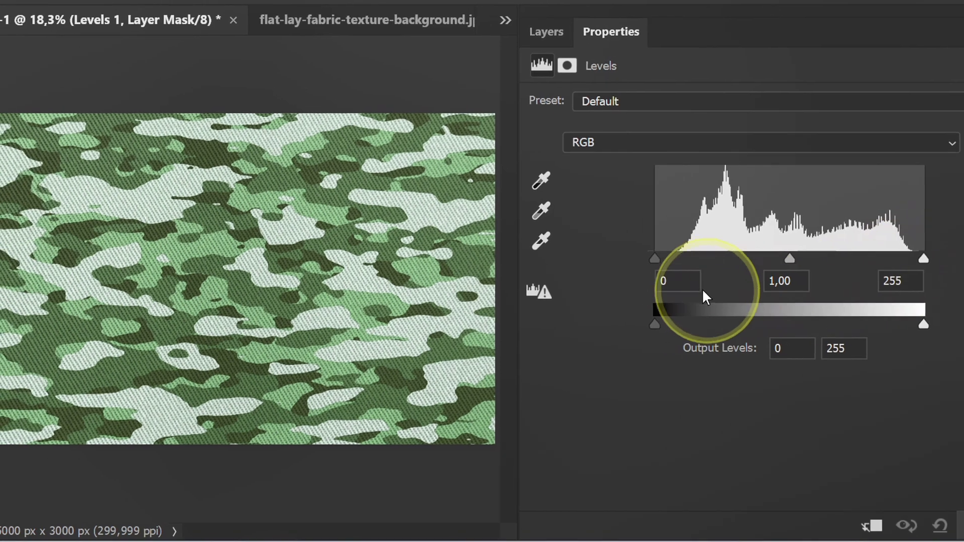
Set the Levels shadow input to 30 and the midtone input to 0,9
{"action": "left_click", "coordinate": [641, 278]}
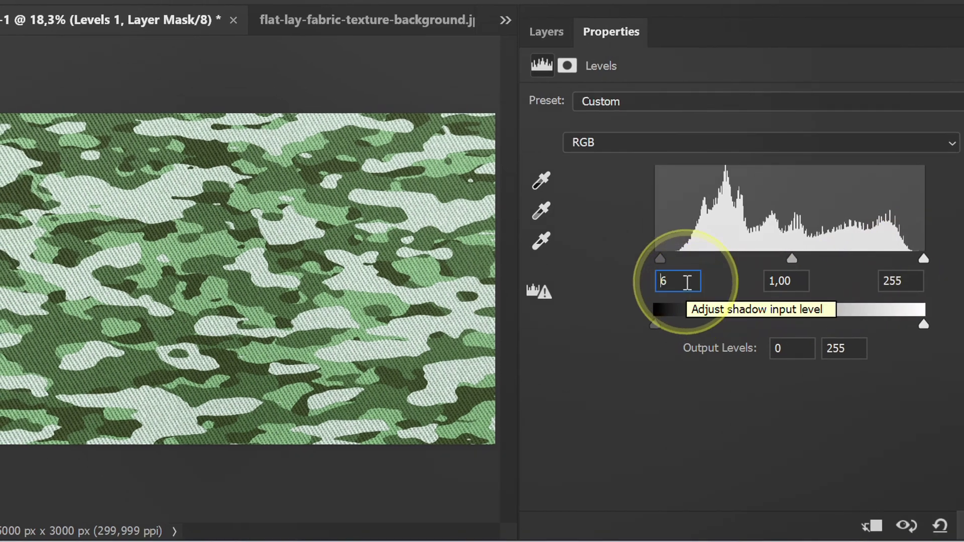
{"action": "key", "text": "Up"}
{"action": "key", "text": "Up"}
{"action": "key", "text": "Up"}
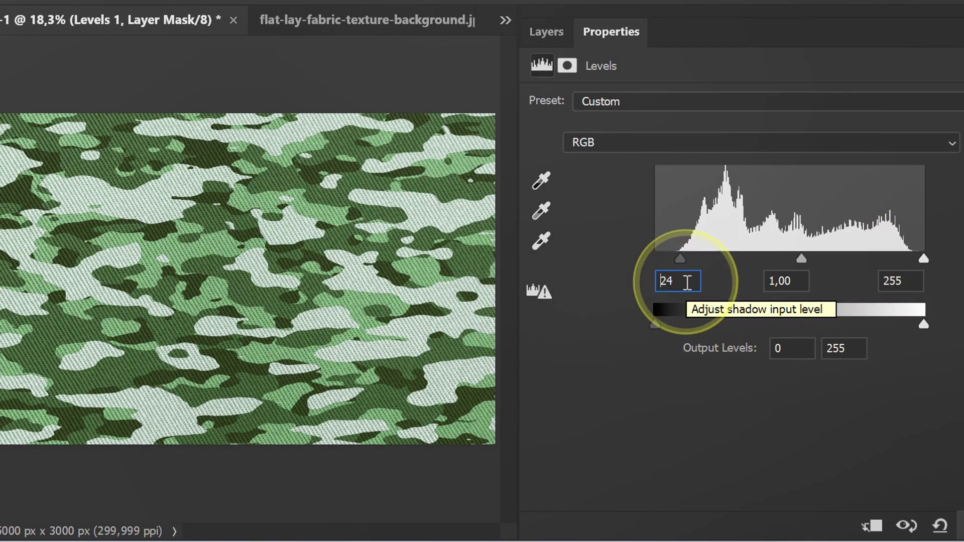
{"action": "key", "text": "Up"}
{"action": "key", "text": "Up"}
{"action": "key", "text": "Up"}
{"action": "key", "text": "Up"}
{"action": "key", "text": "Up"}
{"action": "key", "text": "Up"}
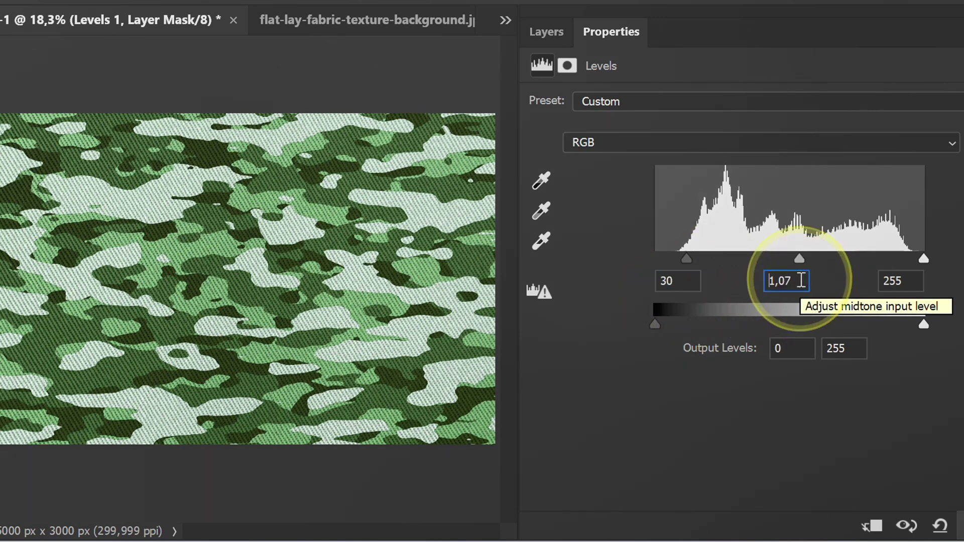
{"action": "key", "text": "Down"}
{"action": "key", "text": "Down"}
{"action": "key", "text": "Down"}
{"action": "key", "text": "Down"}
{"action": "key", "text": "Down"}
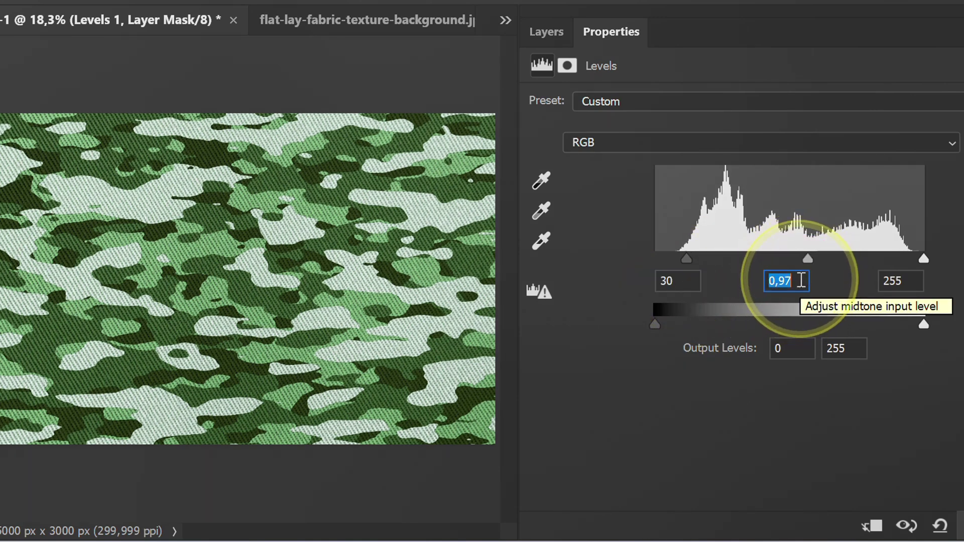
{"action": "key", "text": "Down"}
{"action": "key", "text": "Down"}
{"action": "key", "text": "Down"}
{"action": "key", "text": "Down"}
{"action": "key", "text": "Down"}
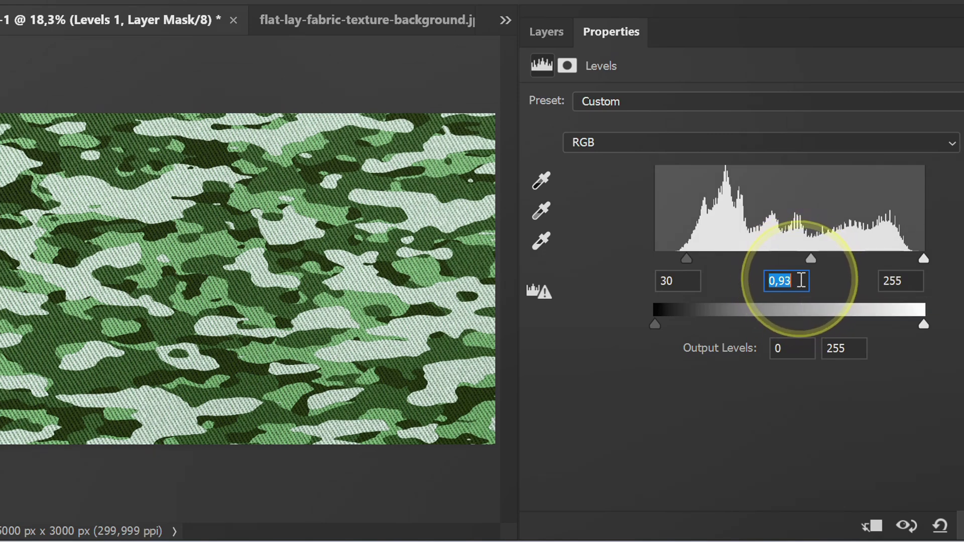
{"action": "key", "text": "Down"}
{"action": "key", "text": "Down"}
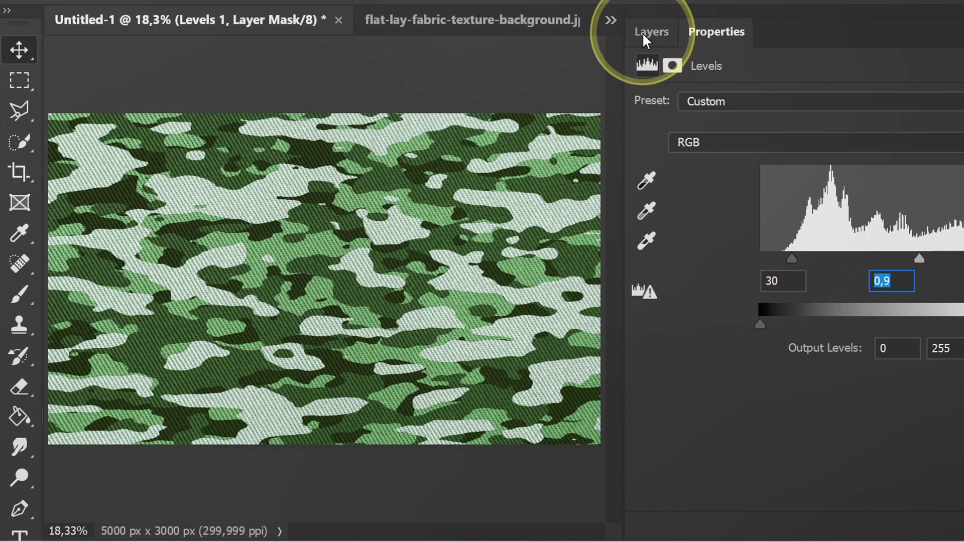
Switch from the Properties panel back to the Layers list showing Levels 1 on top
{"action": "left_click", "coordinate": [546, 31]}
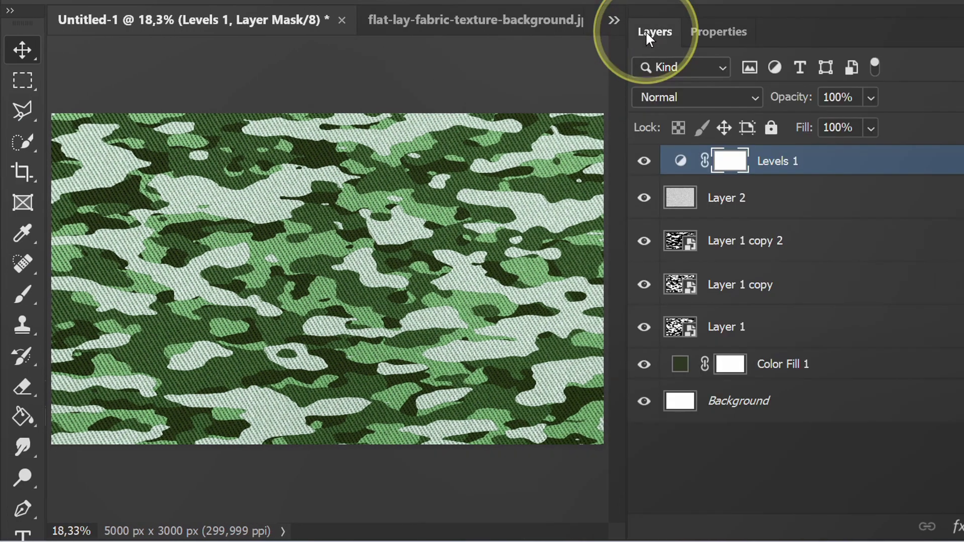